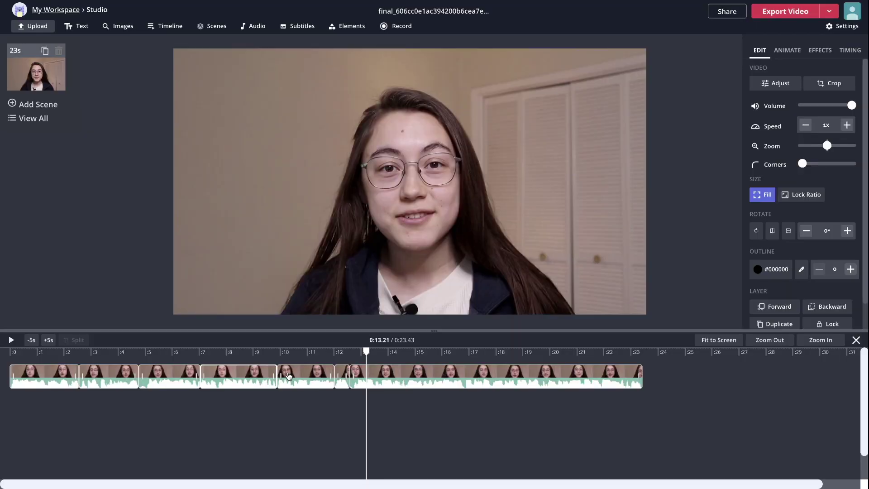
Pull a middle section out of the talking-head clip and select the third piece.
drag(299, 379, 335, 379)
click(162, 379)
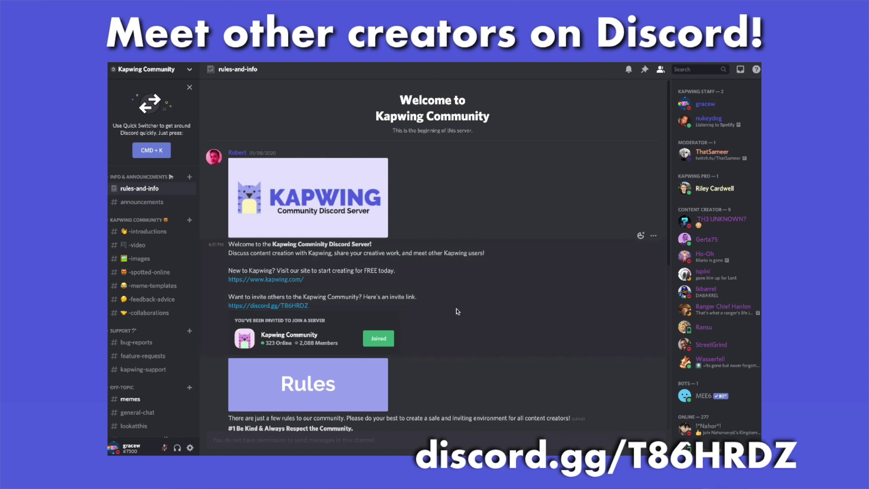
Scroll down through the ten community rules in the Kapwing Community rules-and-info channel.
scroll(457, 308, down, 5)
scroll(456, 308, down, 6)
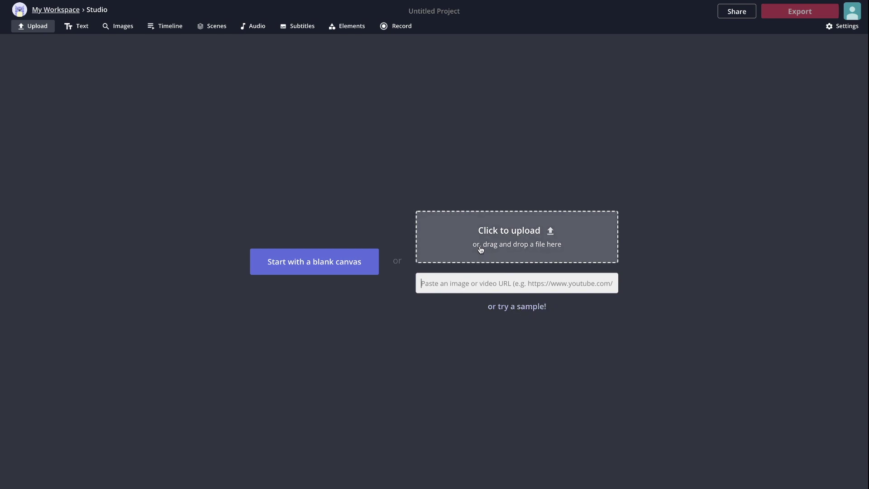
Upload the 34-second talking-head video file from the file browser.
click(467, 239)
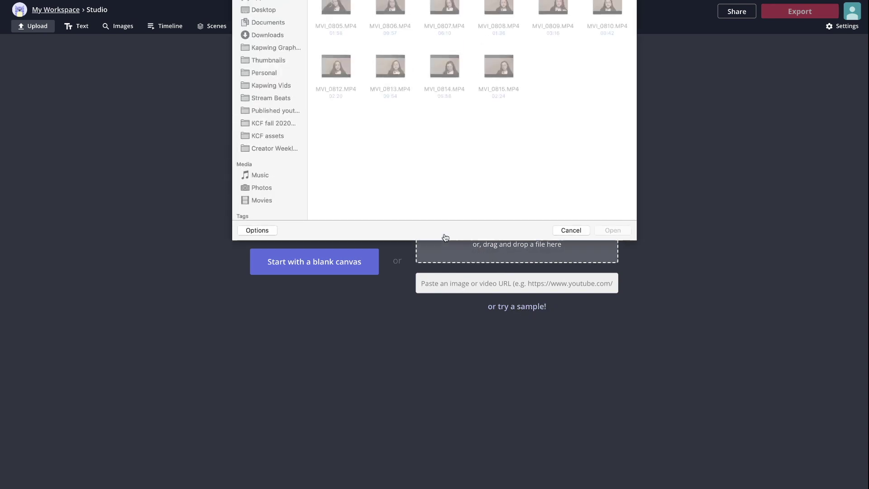
double_click(330, 66)
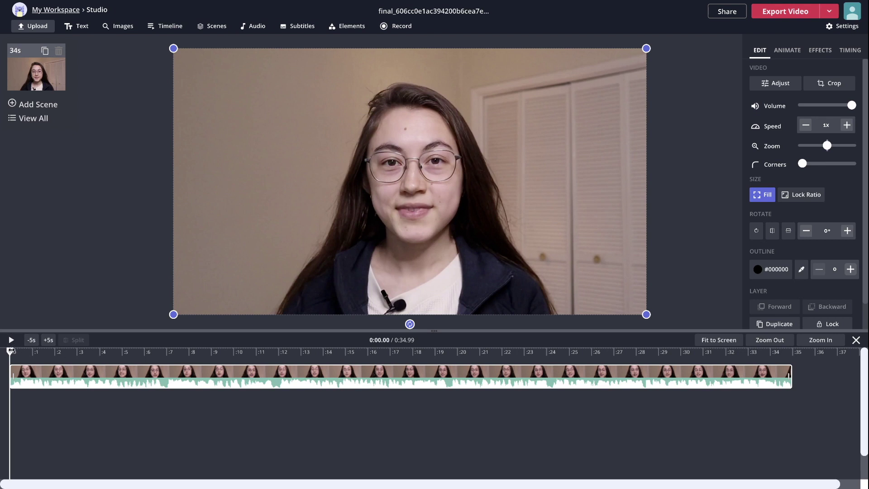
Scrub and play through the footage, leaving the playhead near 0:30.49.
click(18, 350)
drag(18, 350, 34, 351)
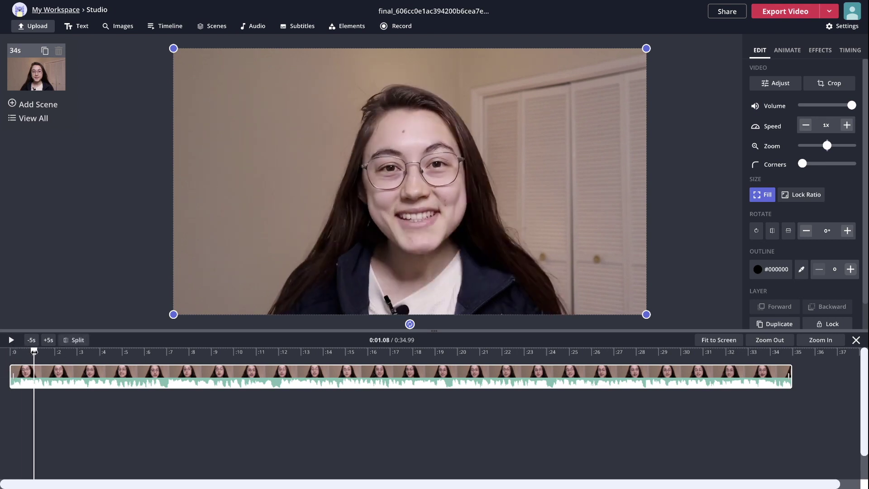
click(10, 340)
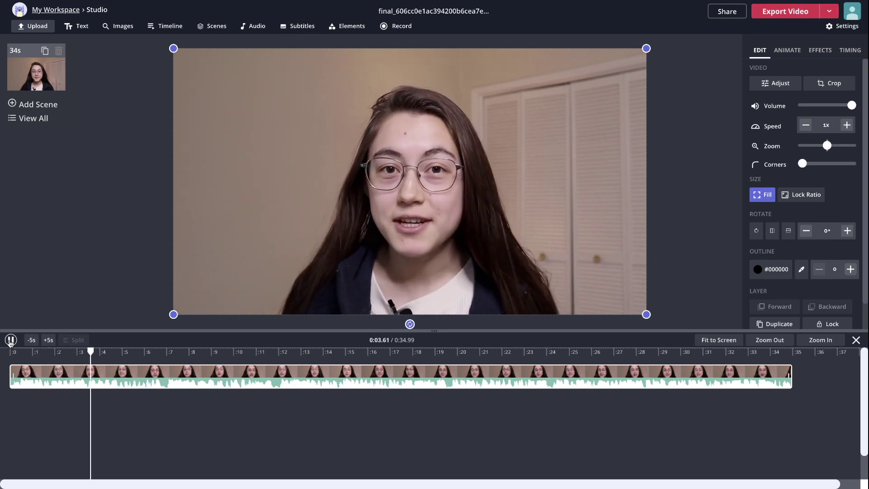
drag(147, 351, 568, 354)
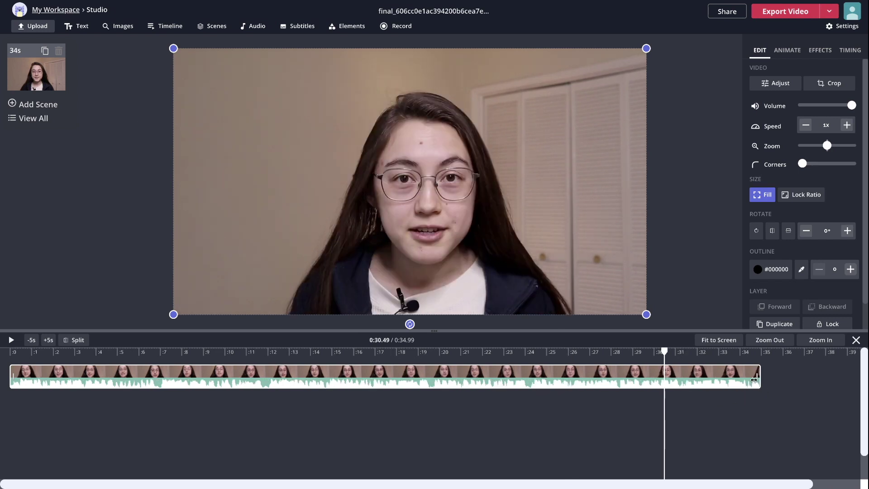
click(810, 340)
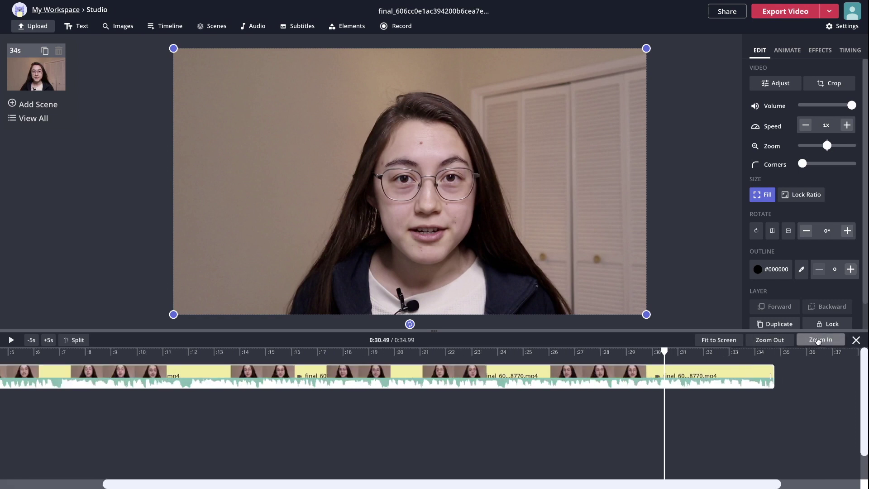
click(817, 340)
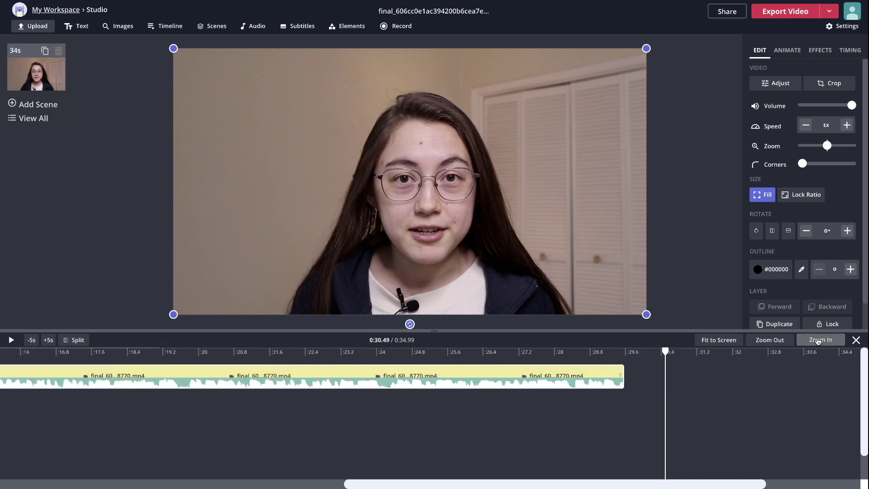
click(818, 340)
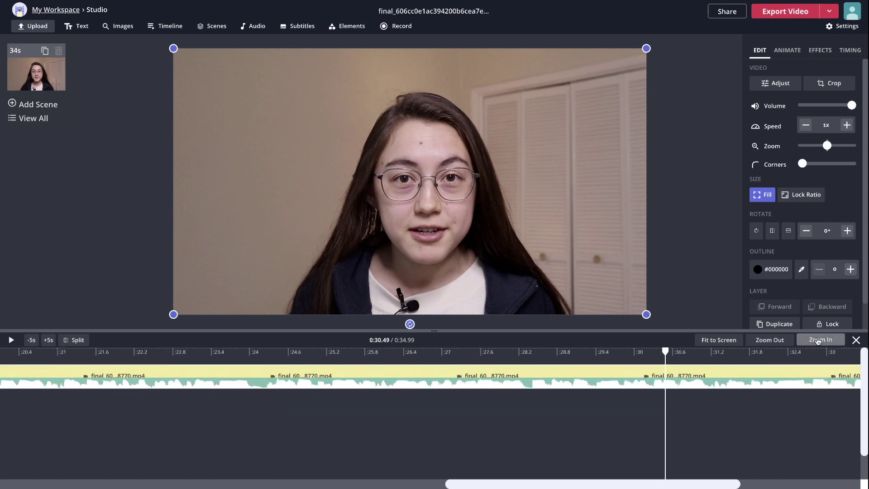
click(818, 340)
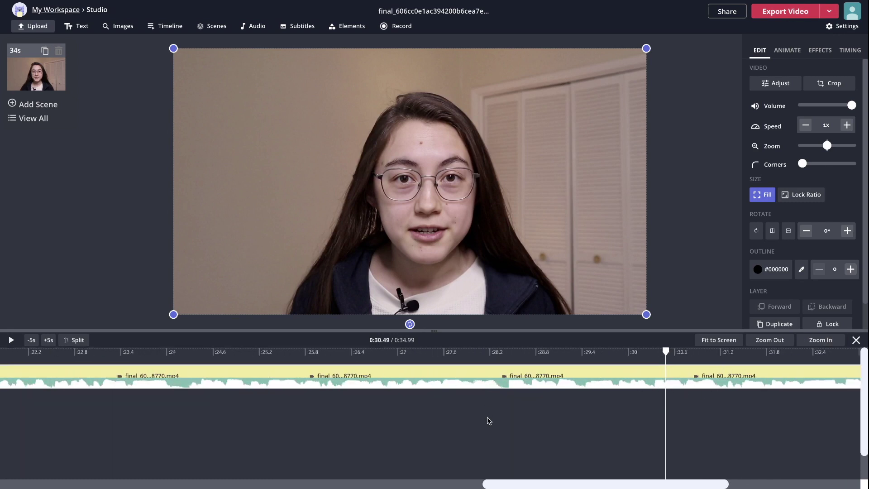
scroll(489, 421, left, 10)
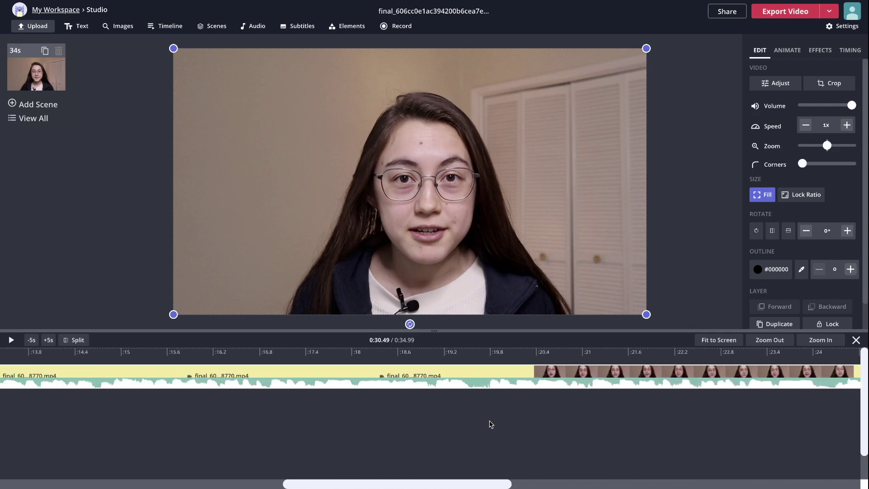
scroll(491, 422, left, 6)
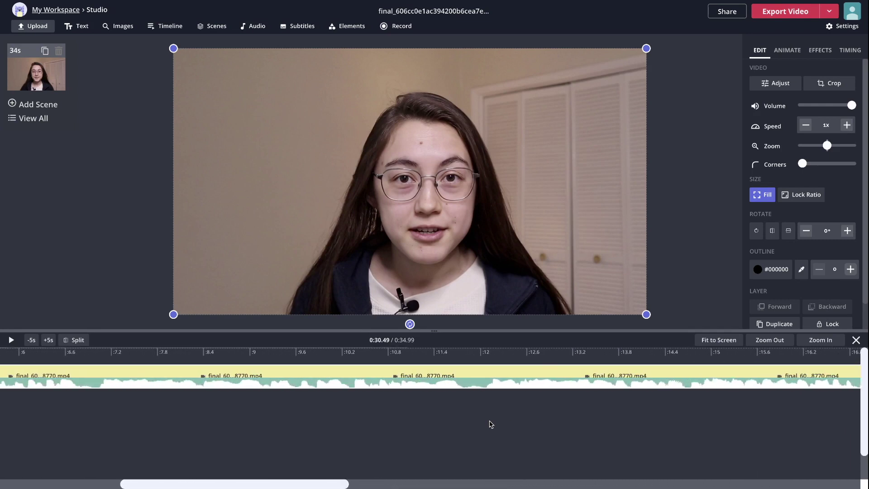
click(769, 340)
click(770, 340)
click(769, 340)
click(769, 339)
click(769, 340)
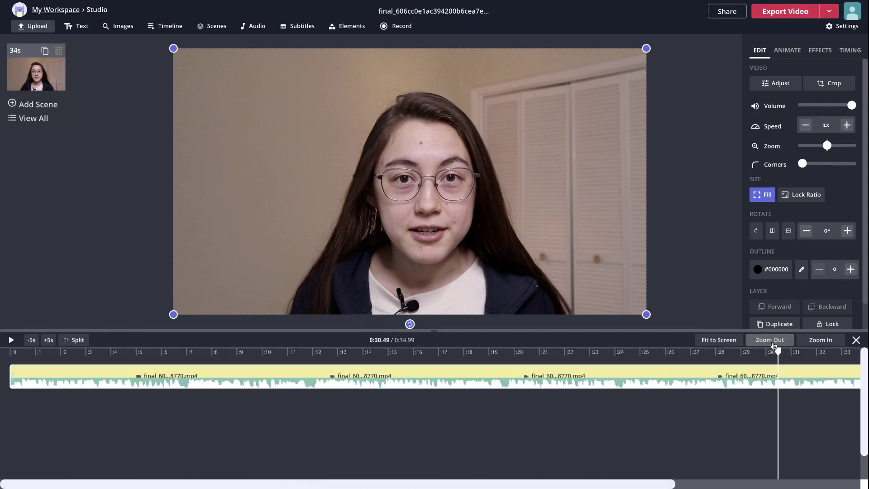
click(772, 343)
click(772, 343)
click(772, 343)
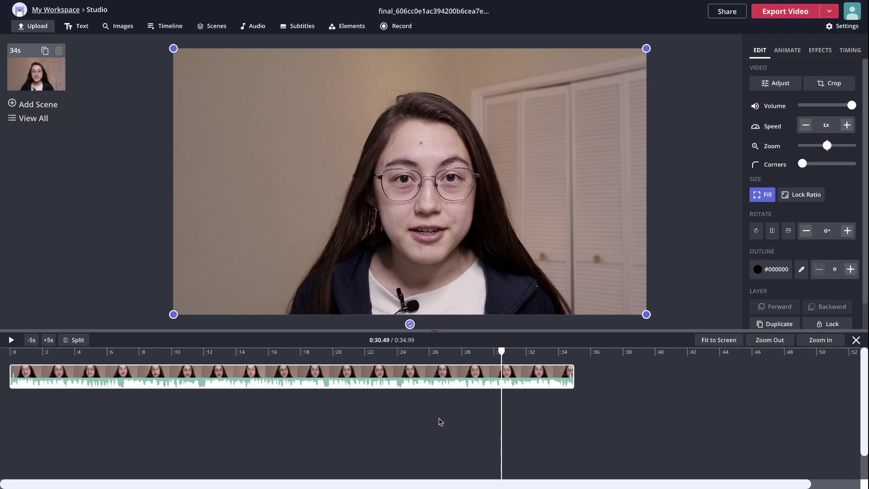
scroll(453, 413, right, 1)
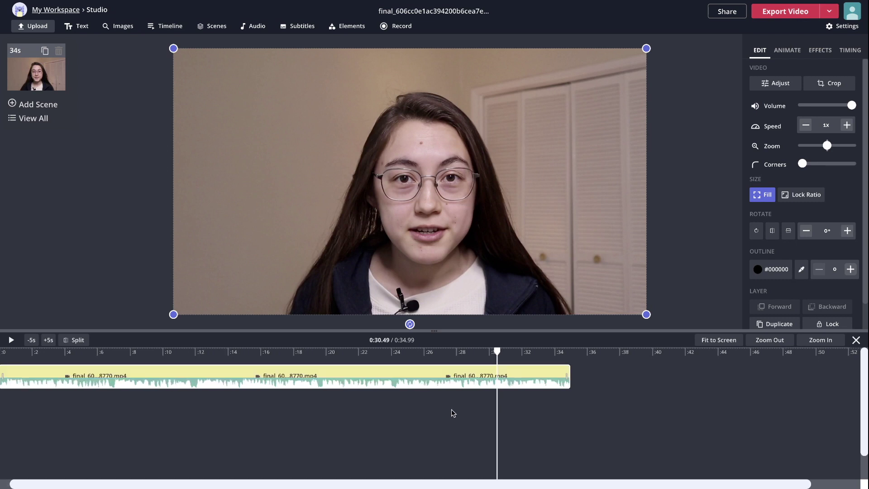
scroll(453, 413, up, 10)
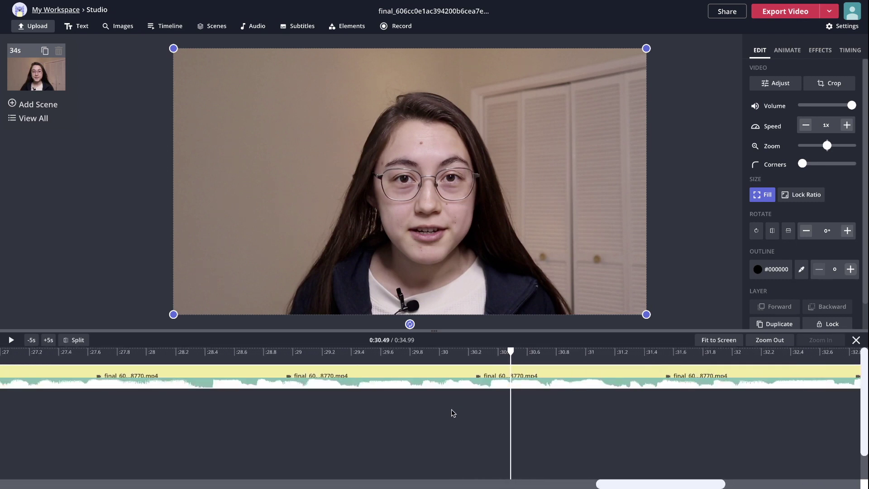
scroll(452, 412, down, 10)
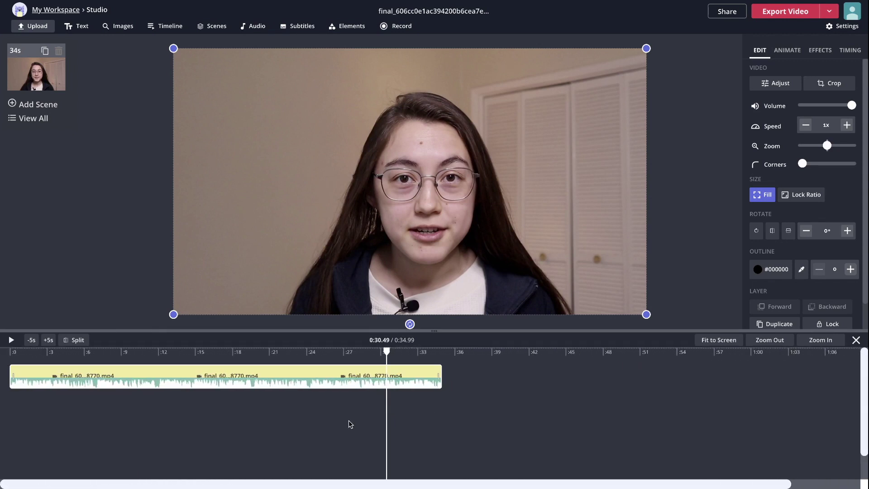
scroll(787, 415, up, 4)
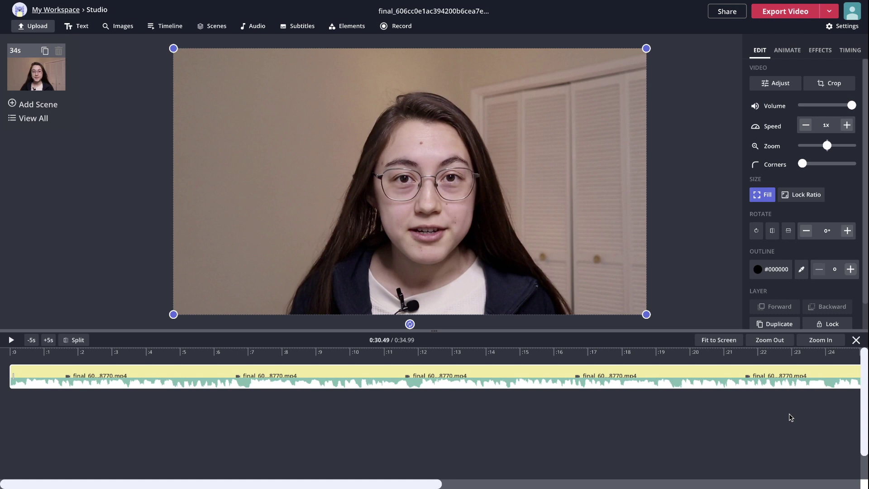
click(704, 345)
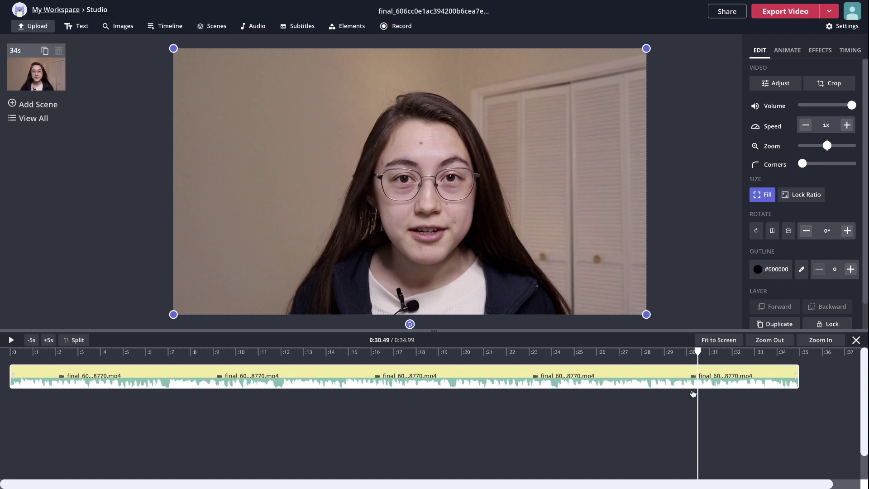
click(611, 409)
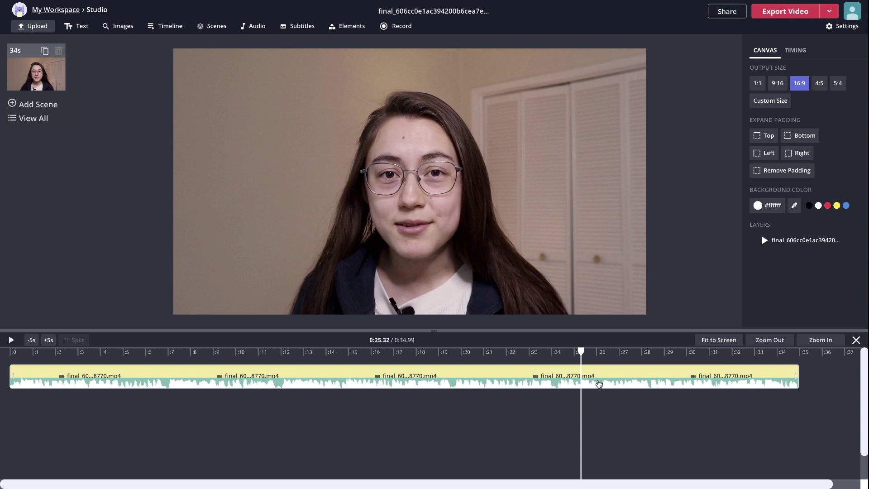
Trim the clip's end back to about 31 s and its start to about 5 s, totalling 0:27.02.
click(598, 383)
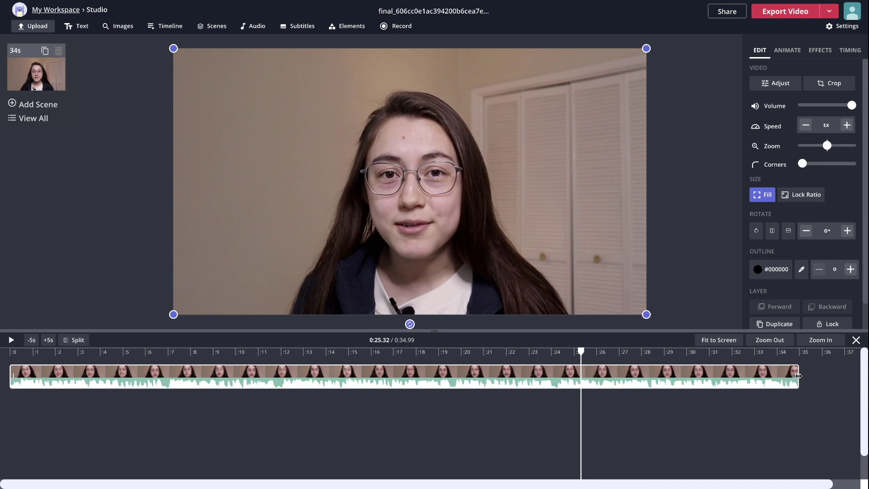
drag(797, 375, 619, 372)
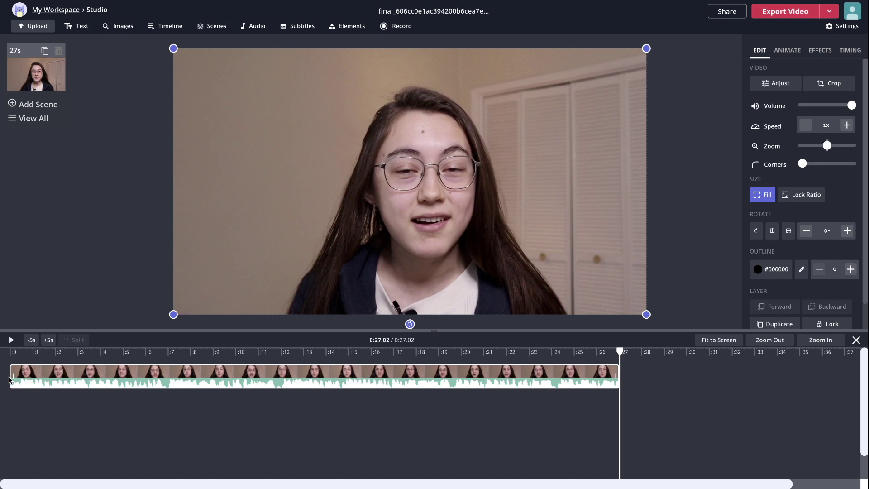
mouse_move(10, 376)
mouse_down()
mouse_move(121, 379)
mouse_move(10, 379)
mouse_up()
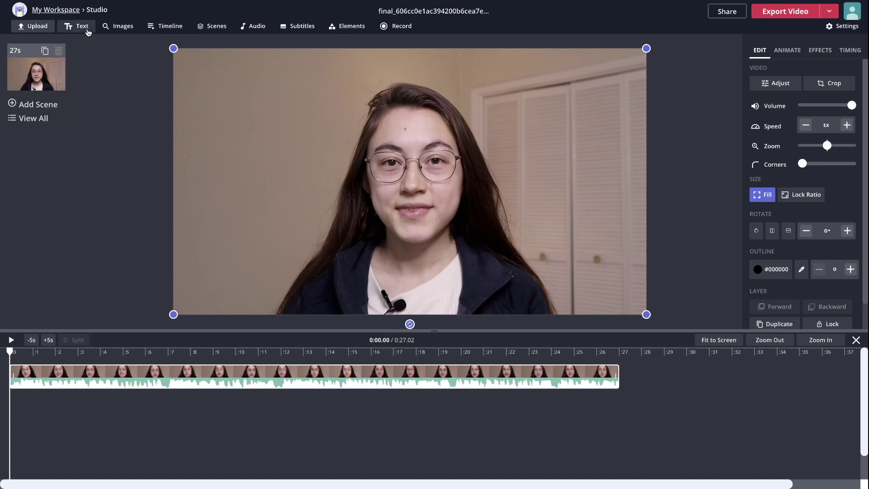
Add a Sample text layer from about 6.4 to 10.3 s and trim a little off the video's end.
click(68, 26)
drag(31, 400, 177, 404)
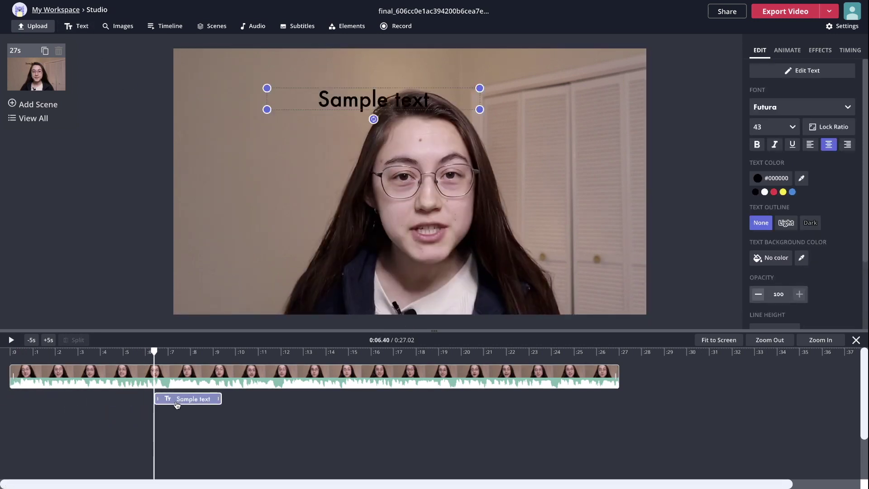
click(260, 376)
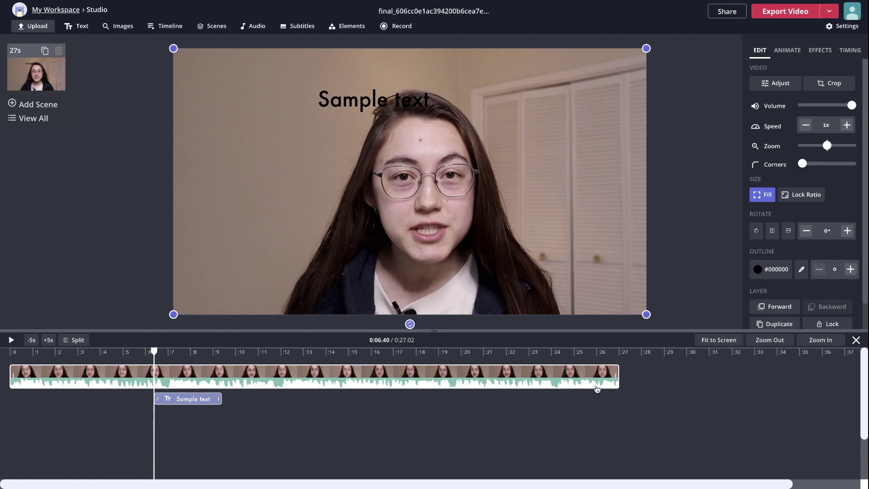
mouse_move(616, 375)
mouse_down()
mouse_move(517, 376)
mouse_move(631, 375)
mouse_move(608, 376)
mouse_up()
click(189, 401)
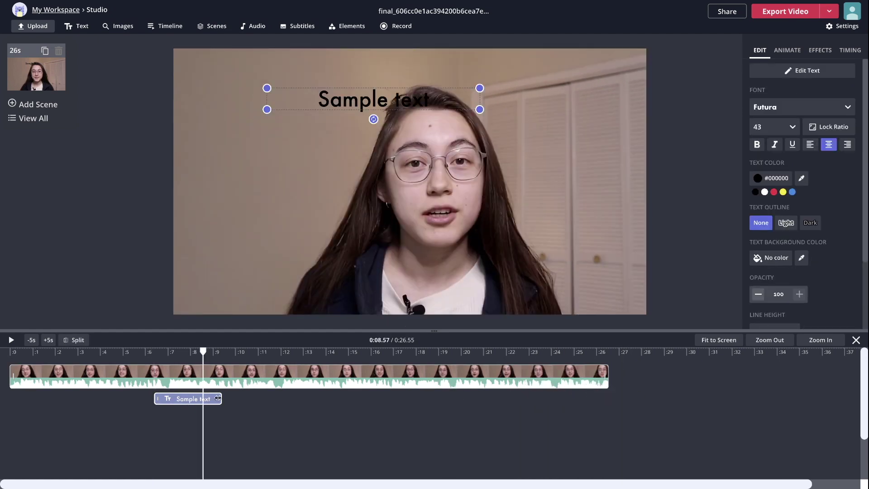
mouse_move(220, 398)
mouse_down()
mouse_move(401, 398)
mouse_move(222, 393)
mouse_up()
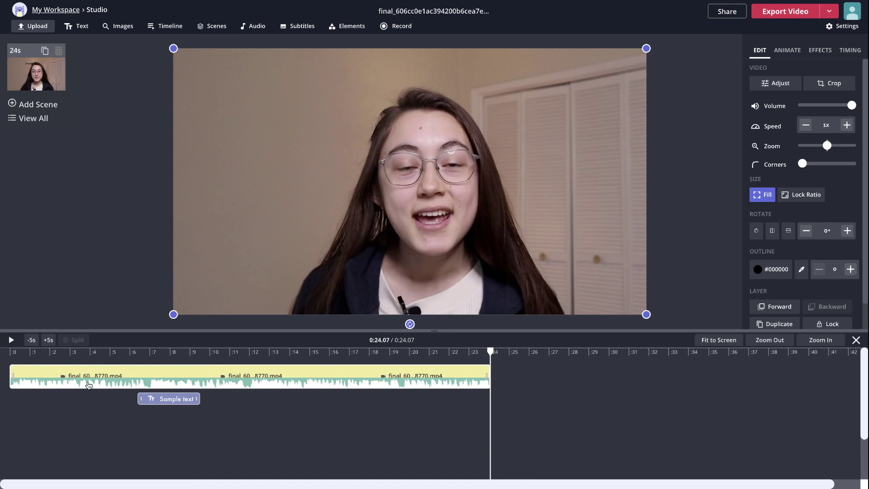
Zoom in on the tiny clip near 23 s and extend its end so the video runs 0:26.55.
drag(17, 379, 481, 375)
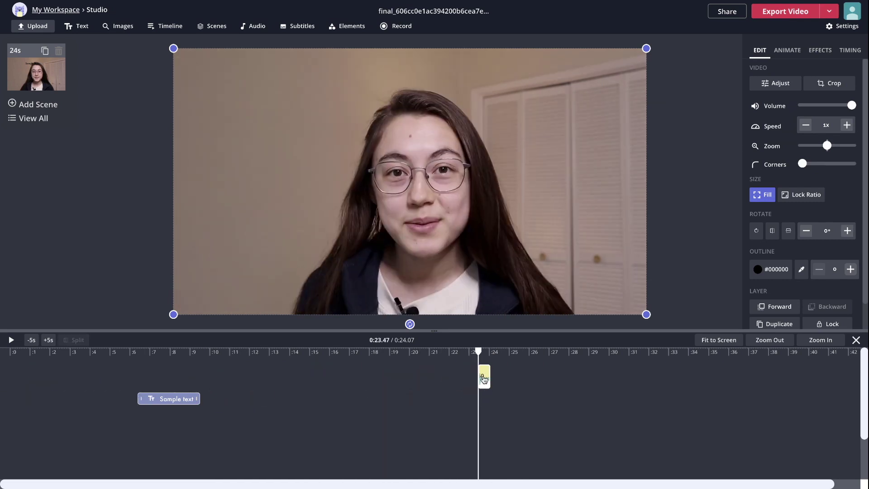
click(484, 376)
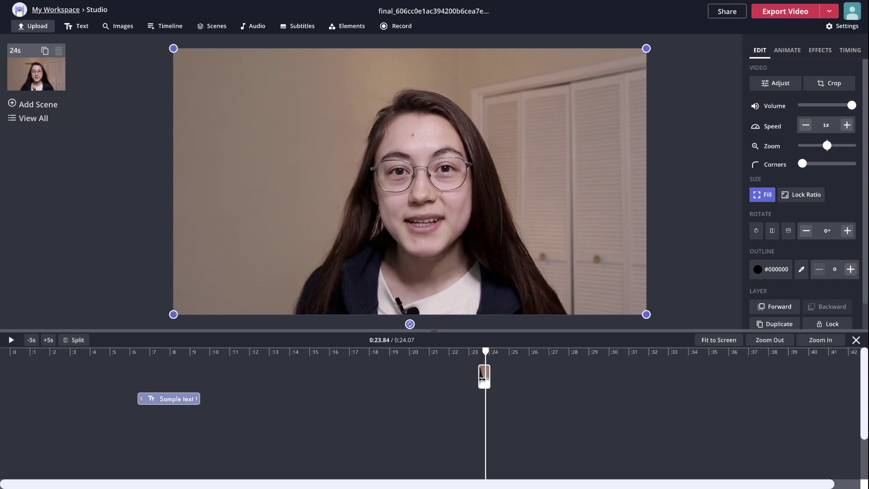
click(816, 339)
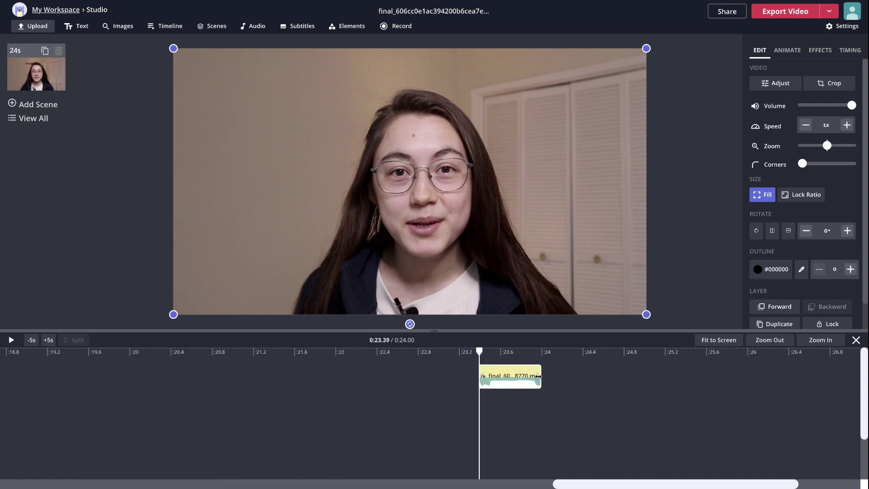
drag(539, 375, 625, 375)
click(569, 390)
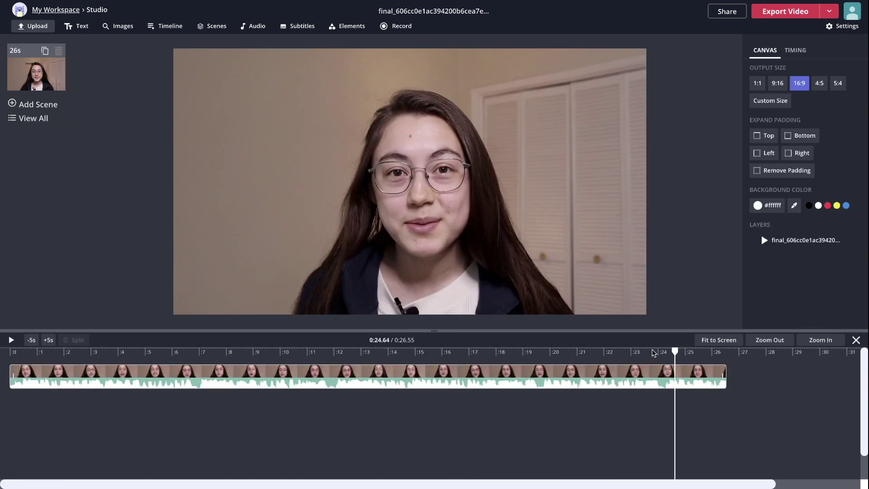
click(666, 374)
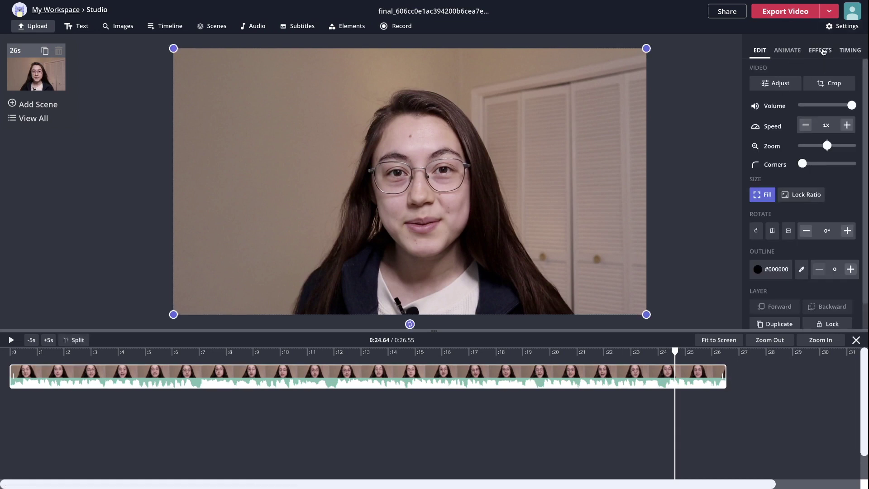
click(846, 53)
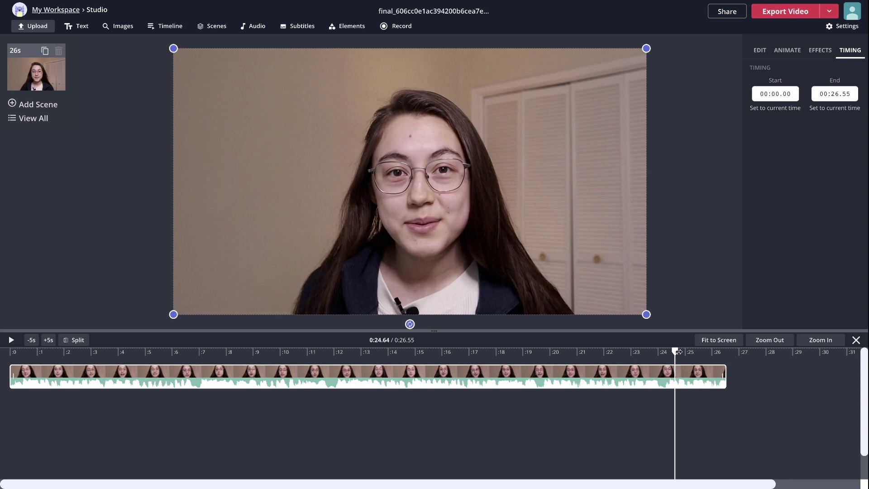
Raise the clip's Start time to 00:07.00.
click(776, 94)
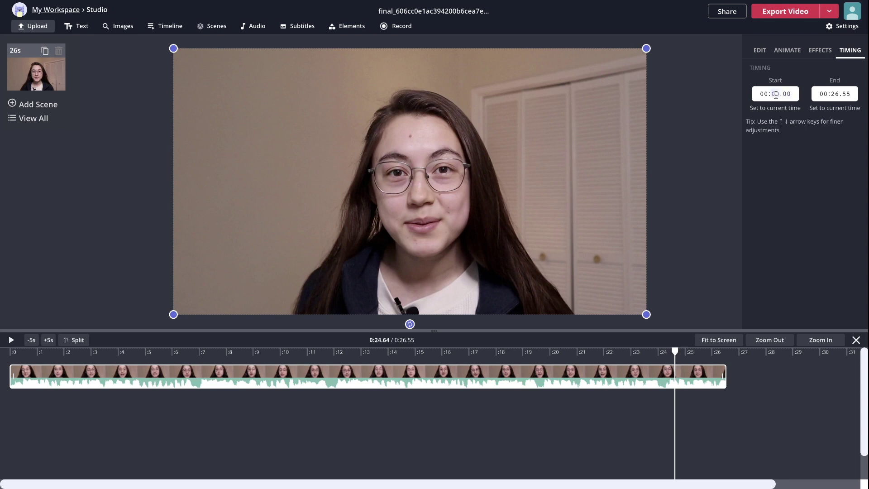
key(Up)
key(Up)
key(Up)
key(Up)
key(Up)
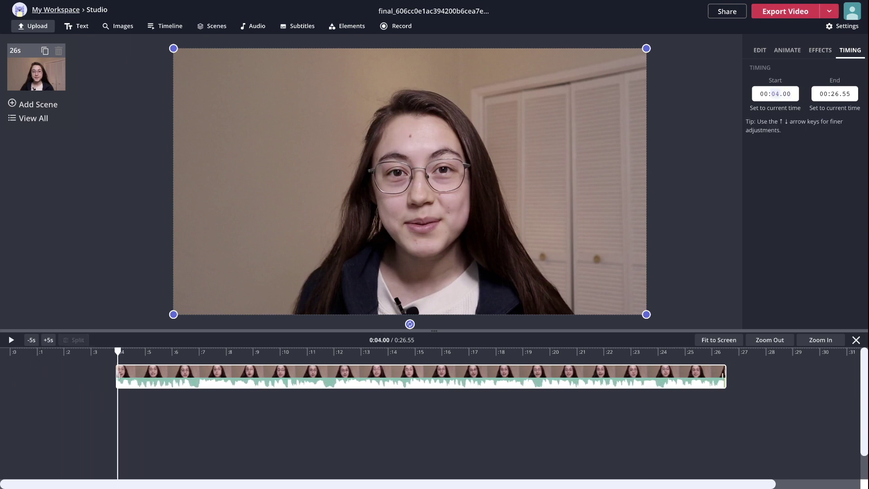
key(Up)
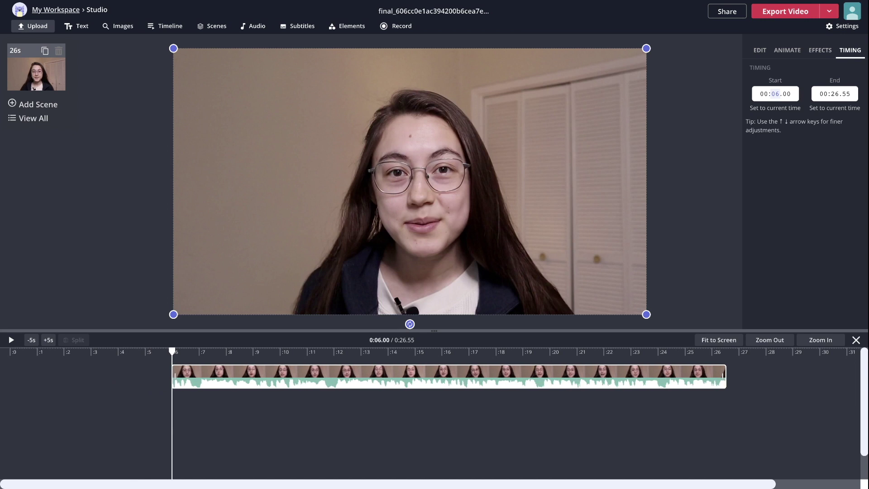
key(Up)
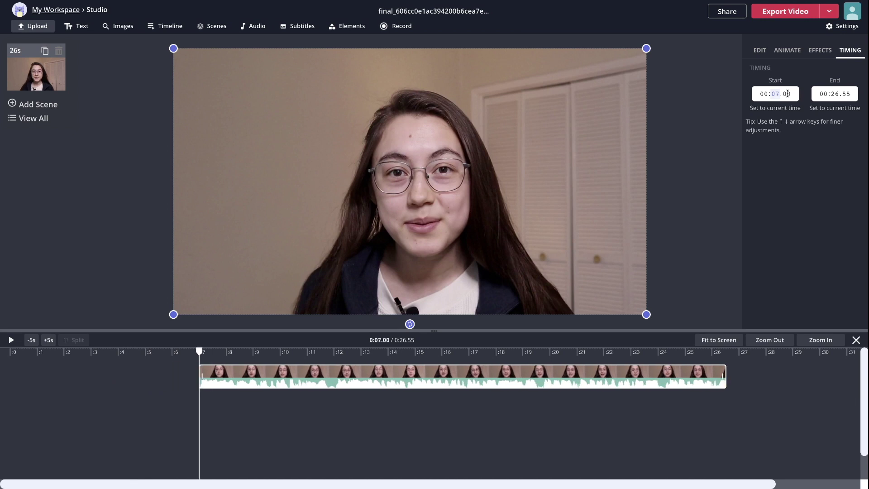
Set the clip's End to 00:21.02 by matching it to the playhead time.
click(836, 93)
key(Down)
key(Down)
key(Down)
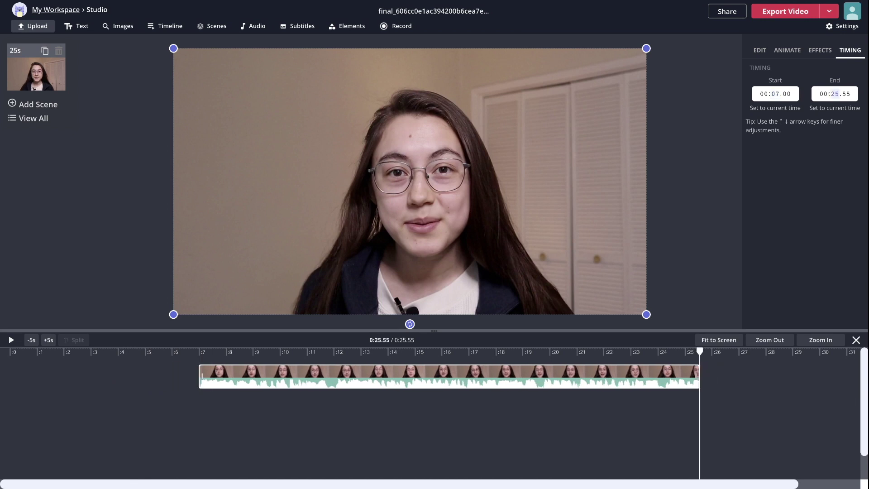
click(847, 94)
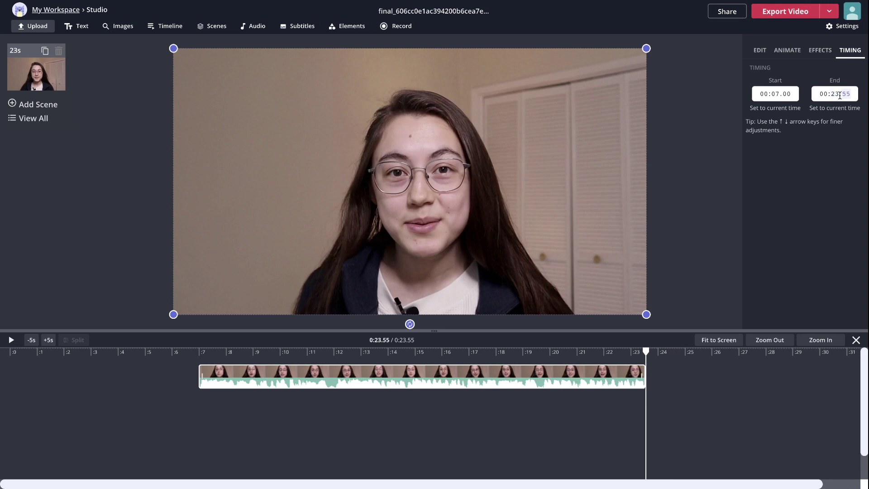
click(837, 94)
key(Down)
key(Down)
key(Down)
key(Down)
key(Down)
key(Down)
key(Down)
key(Down)
key(Down)
click(594, 351)
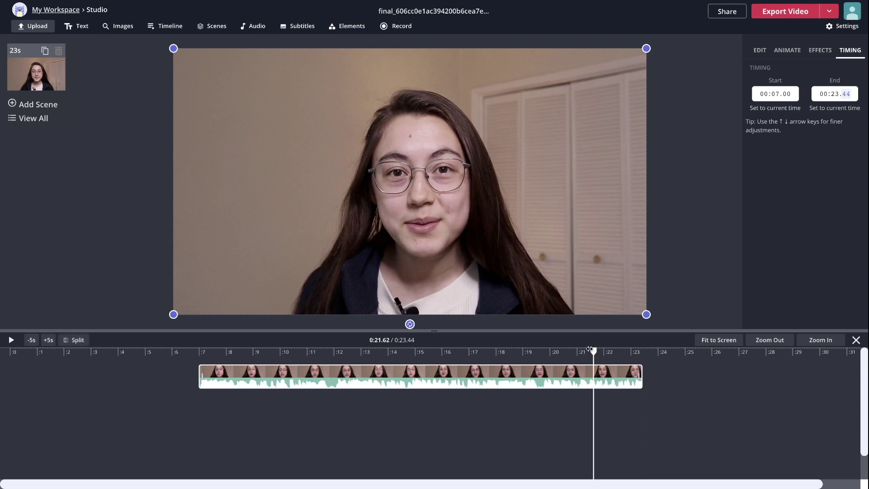
click(574, 350)
click(577, 350)
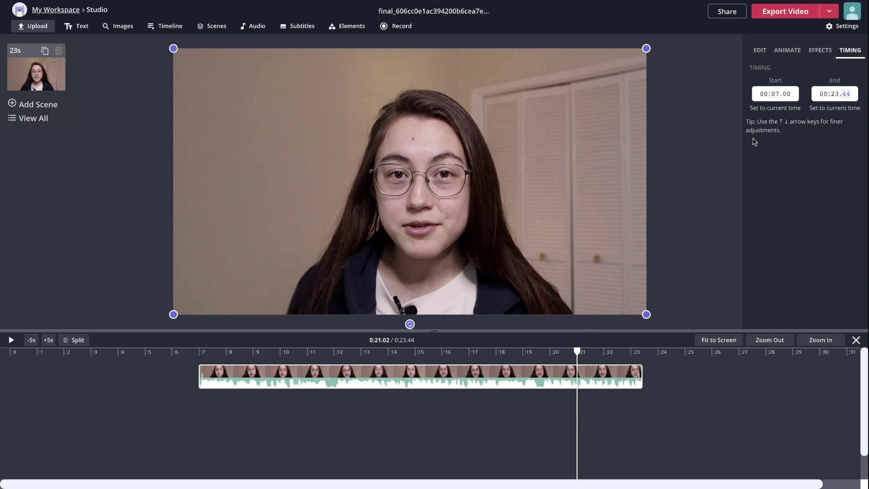
click(838, 112)
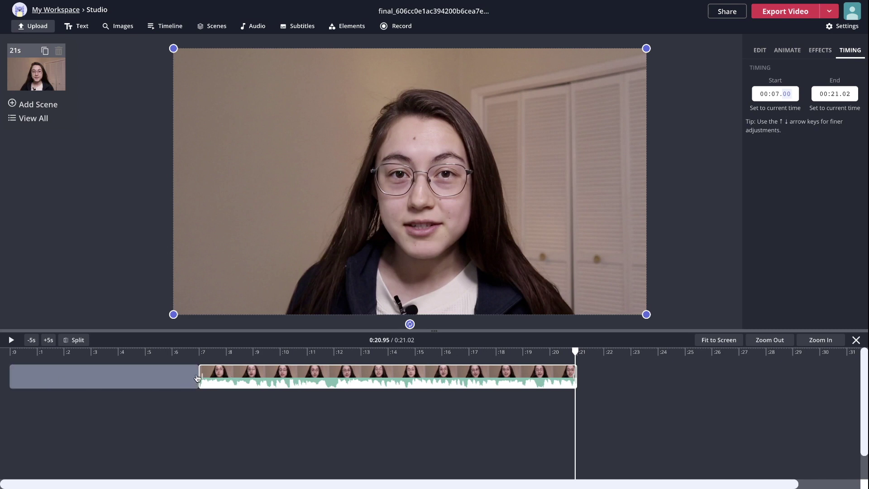
Preview and delete the empty gap before the clip, leaving a 0:14.02 video starting at zero.
click(143, 380)
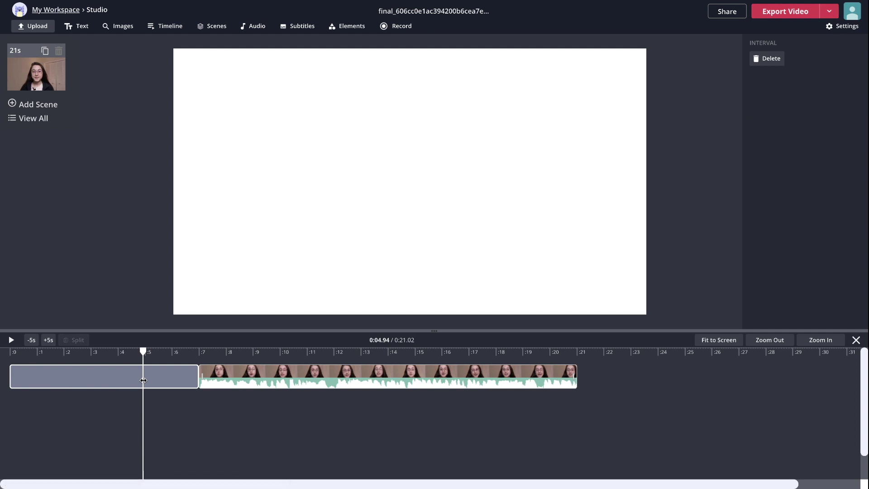
click(128, 350)
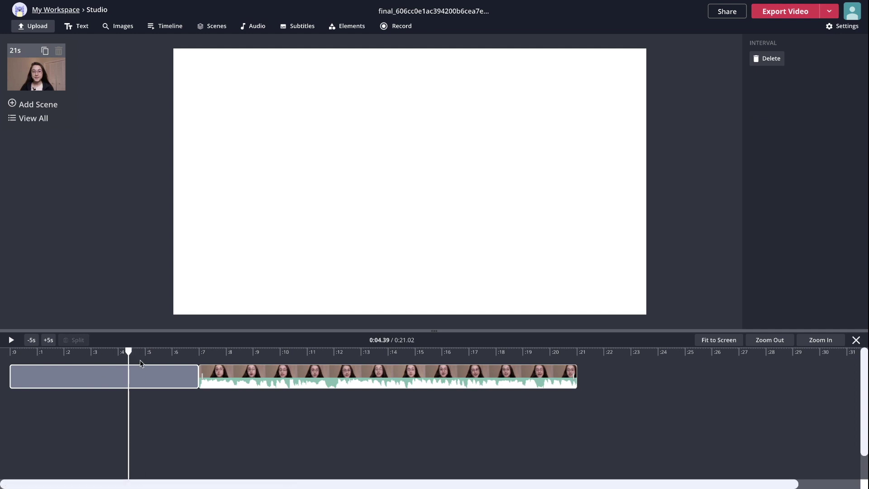
key(space)
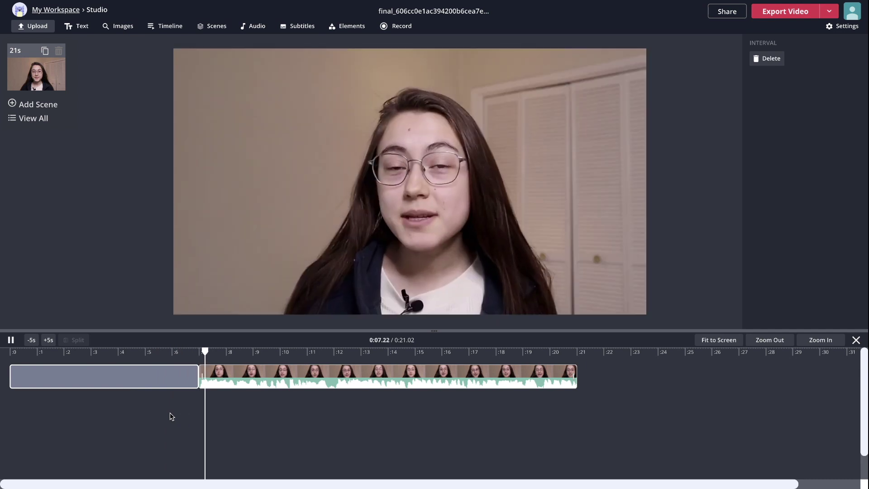
key(space)
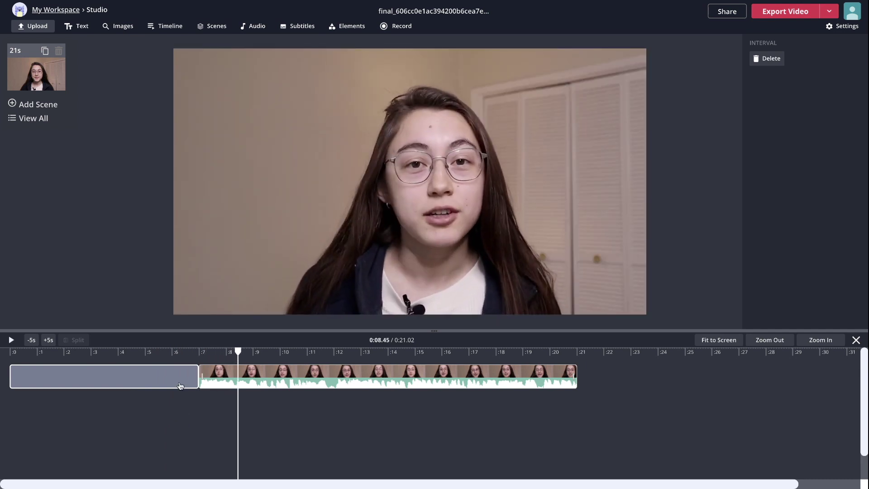
click(177, 351)
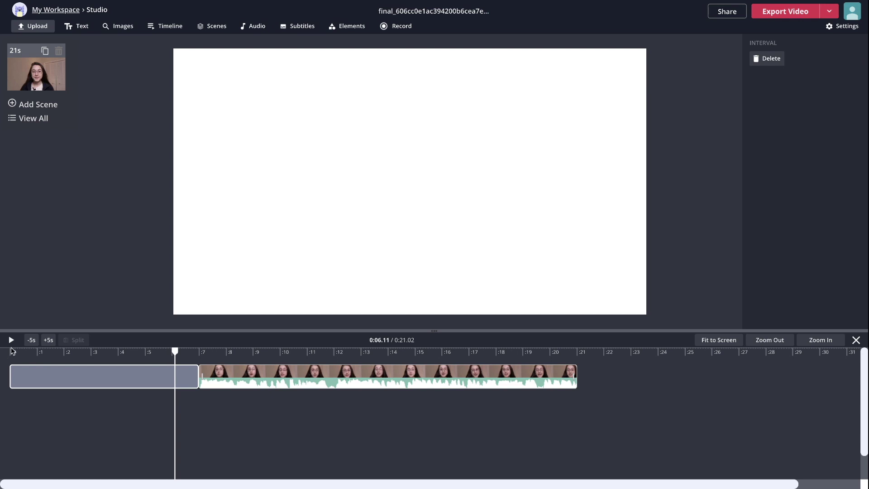
click(160, 380)
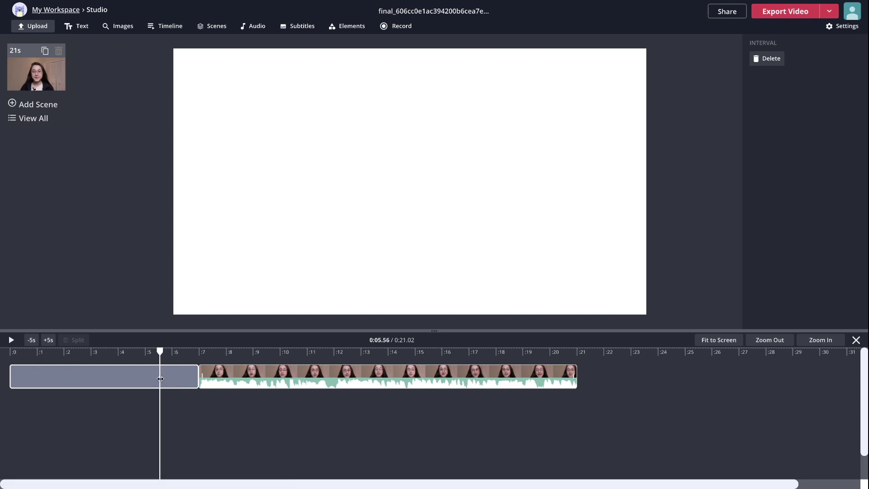
key(Delete)
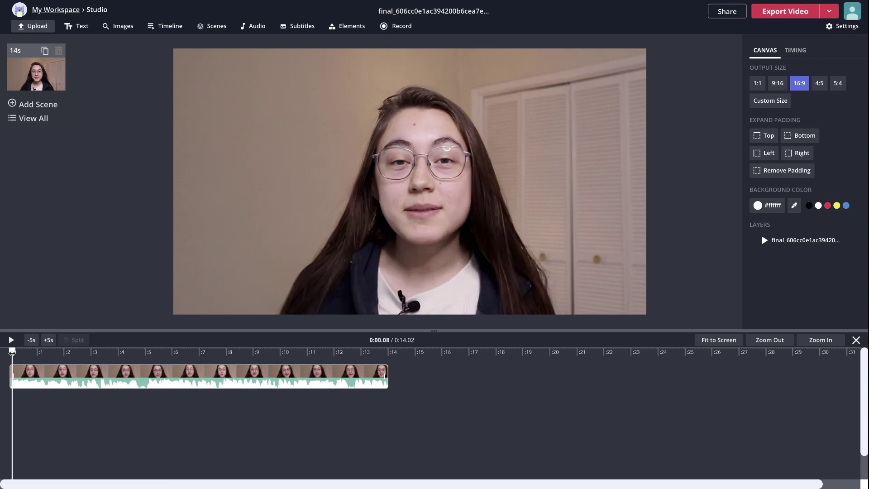
Drag the clip's end out to about 28 seconds, making the project 0:27.99.
click(386, 377)
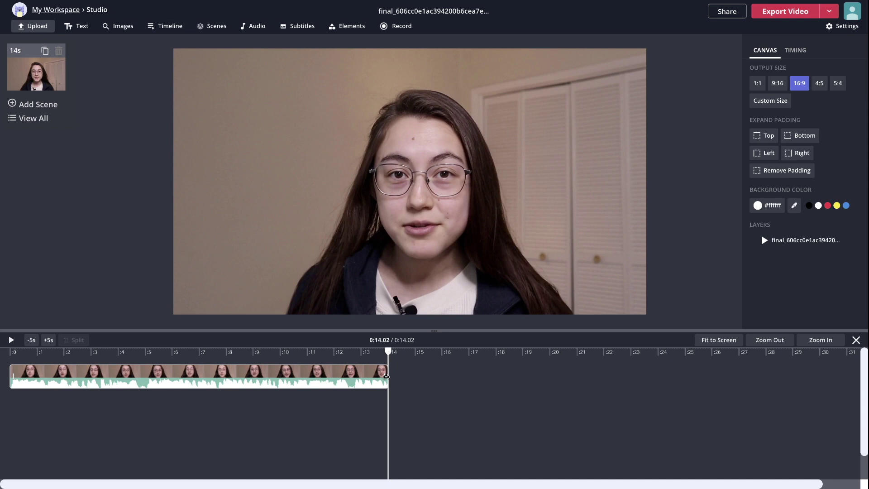
click(386, 376)
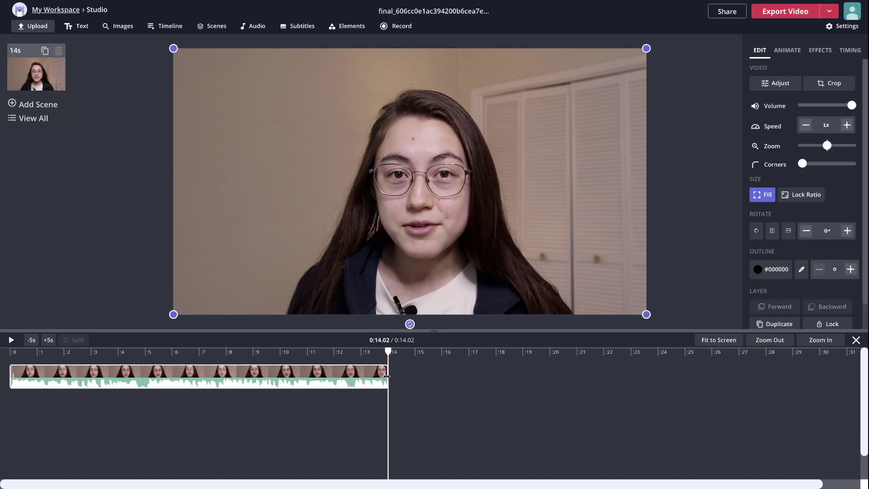
drag(385, 375, 772, 375)
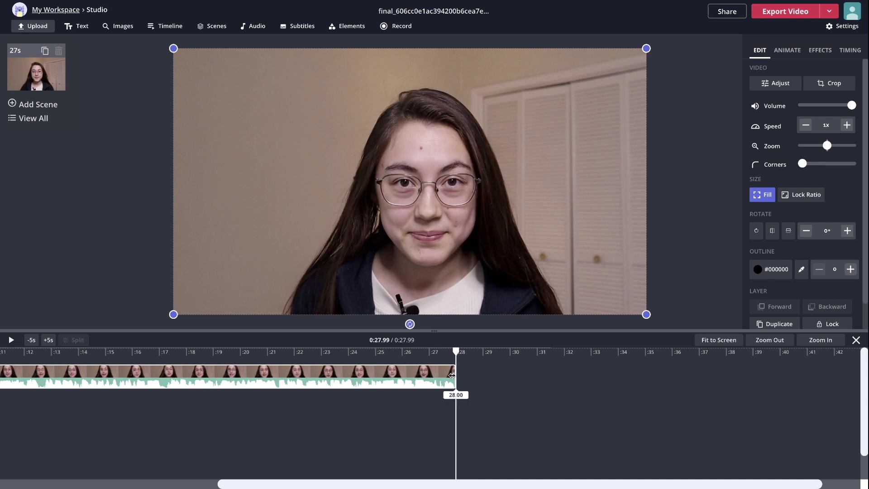
click(603, 350)
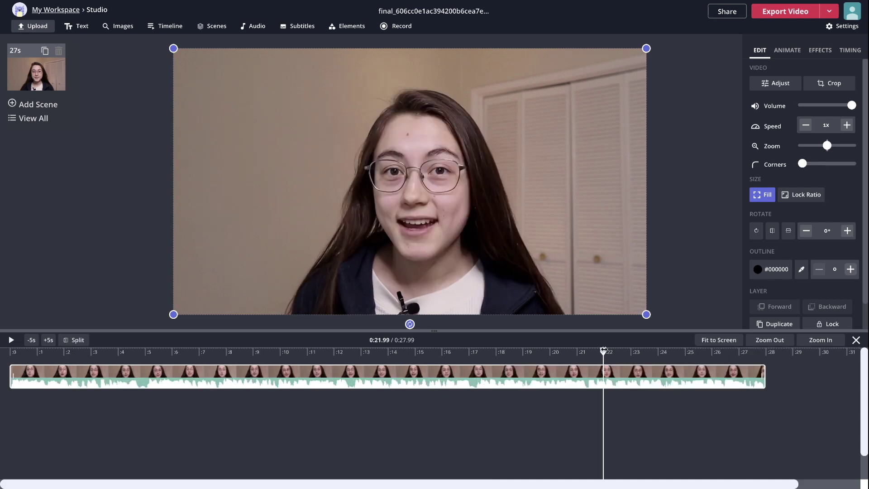
click(577, 351)
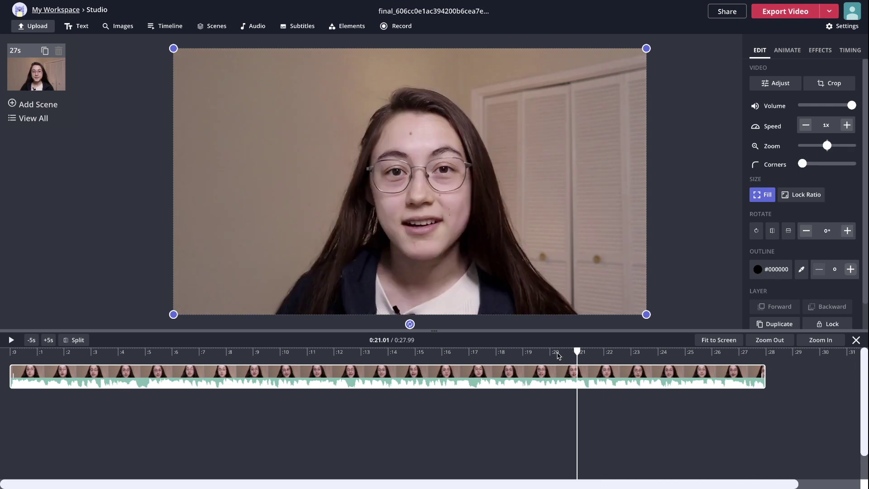
click(765, 380)
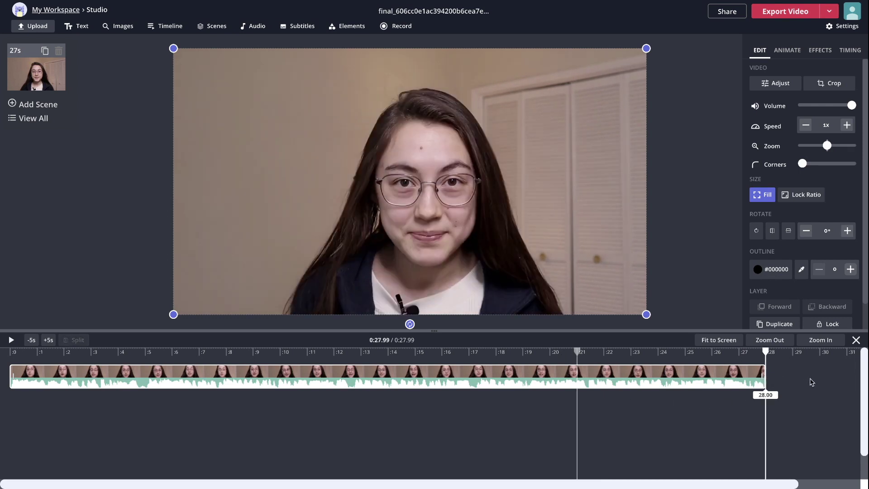
mouse_move(762, 379)
mouse_down()
mouse_move(724, 380)
mouse_move(763, 380)
mouse_up()
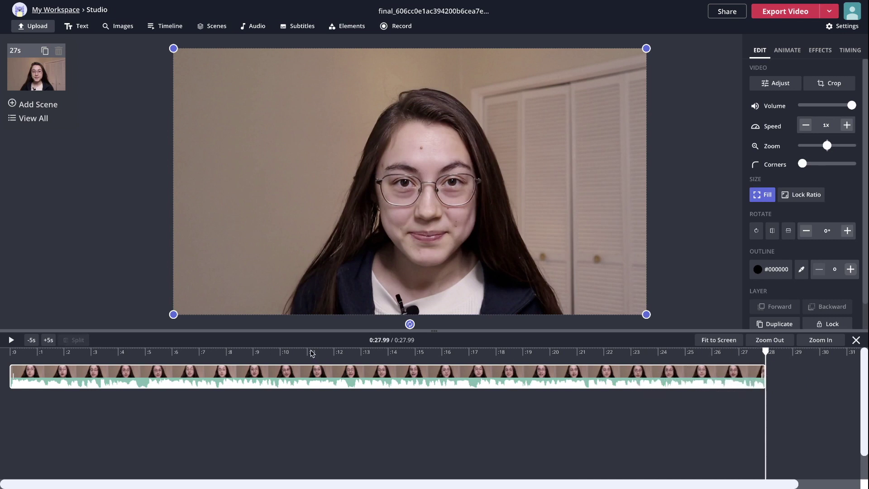
click(307, 352)
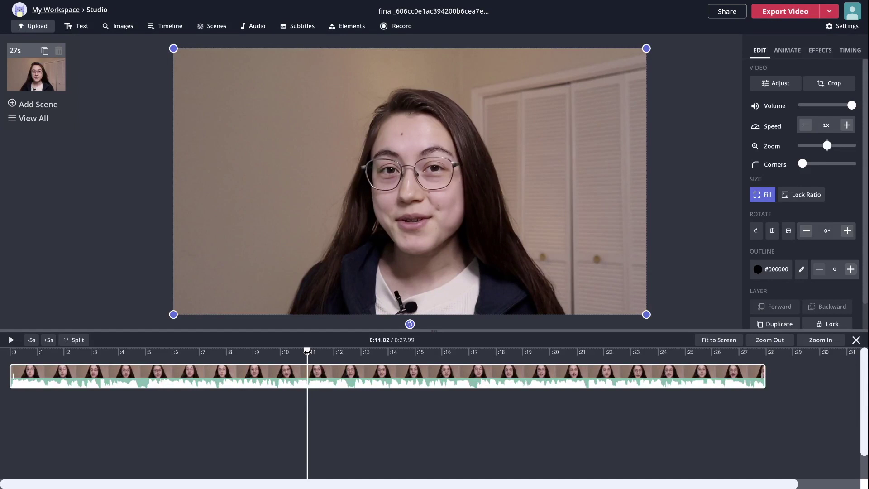
drag(307, 351, 350, 354)
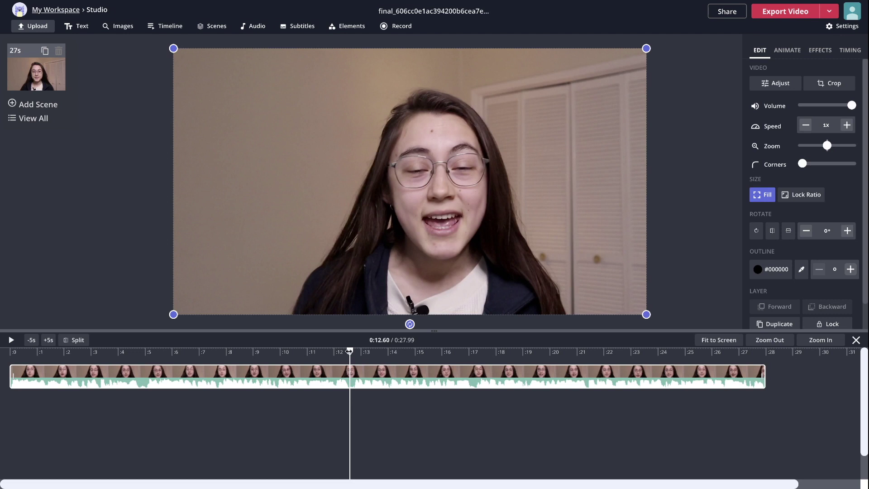
mouse_move(349, 351)
mouse_down()
mouse_move(477, 352)
mouse_move(349, 353)
mouse_up()
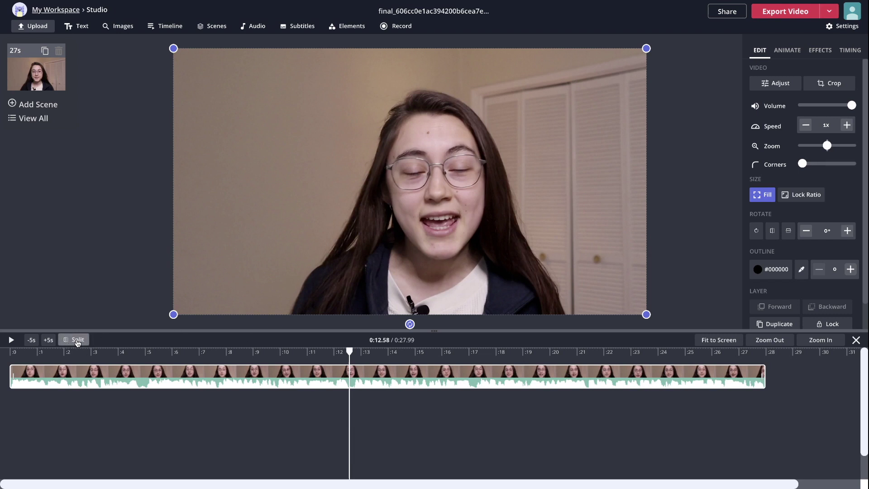
click(351, 381)
Split the talking-head clip at 12.6 seconds.
right_click(351, 380)
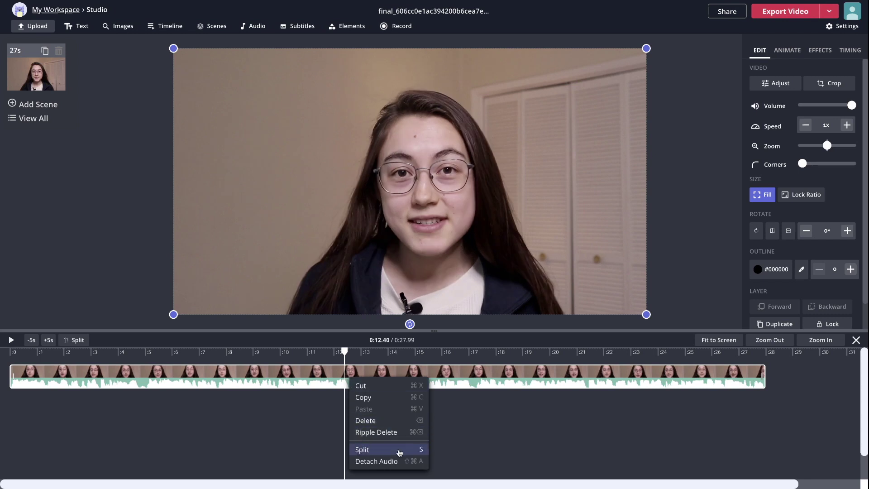
click(344, 369)
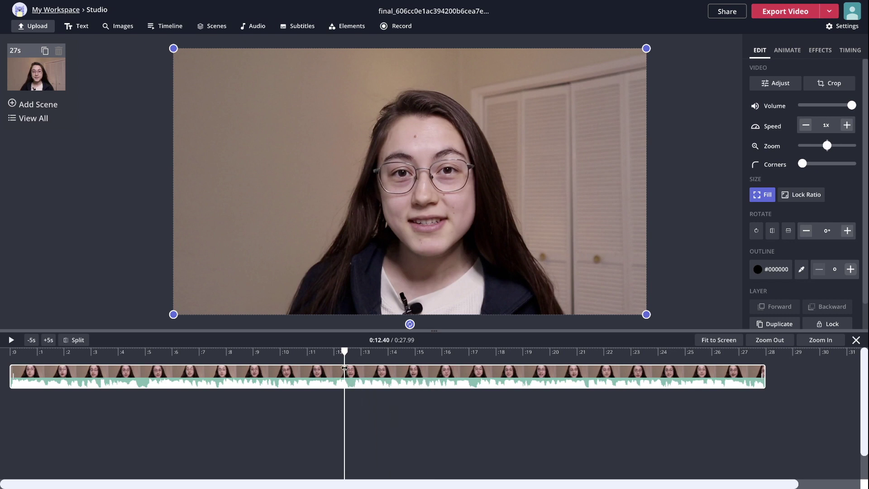
drag(344, 368, 350, 368)
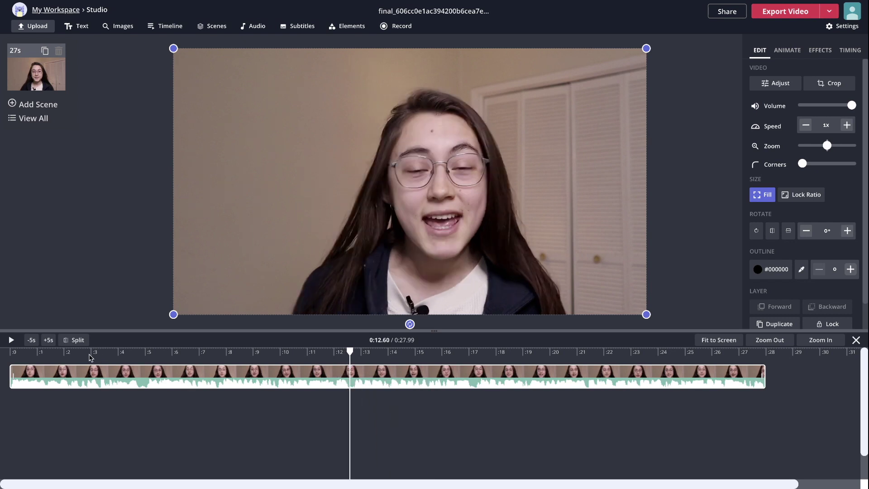
click(77, 340)
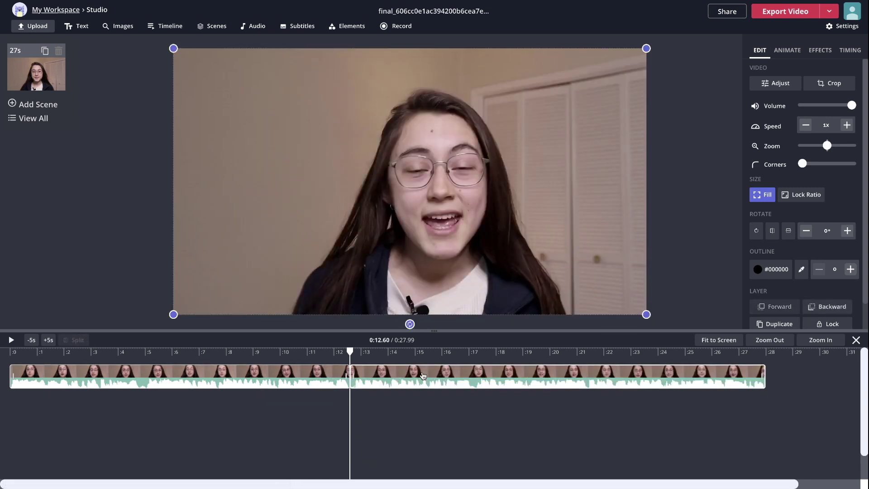
Split the clip again at 17.16 seconds and delete the middle piece.
click(366, 380)
mouse_move(353, 374)
mouse_down()
mouse_move(478, 372)
mouse_move(345, 362)
mouse_up()
click(477, 352)
drag(477, 350, 473, 350)
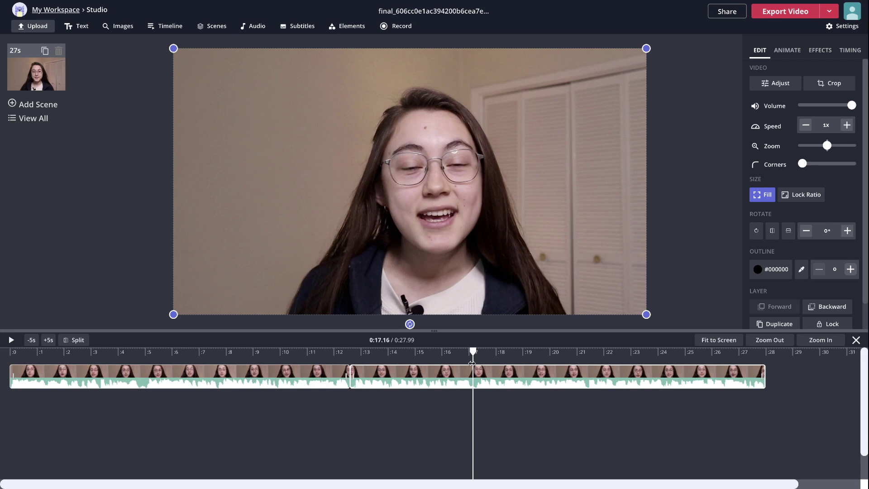
click(73, 340)
mouse_move(414, 381)
mouse_down()
mouse_move(417, 435)
mouse_move(484, 435)
mouse_move(421, 428)
mouse_move(414, 381)
mouse_up()
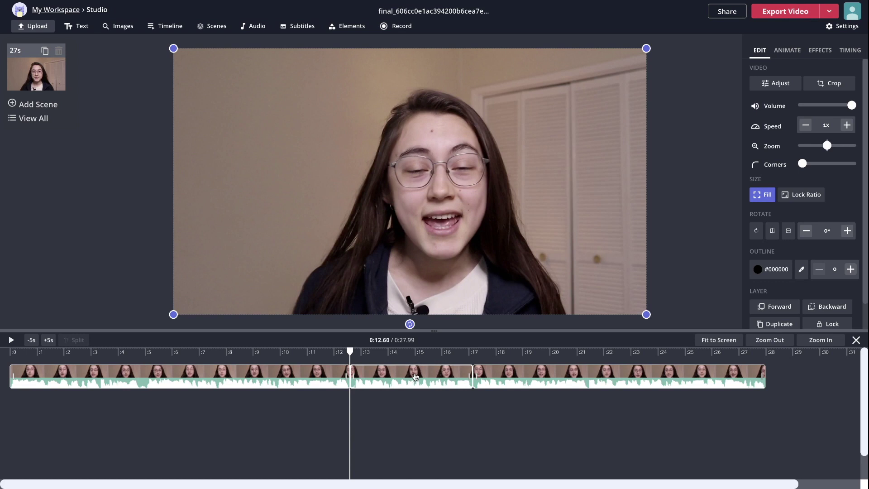
key(Delete)
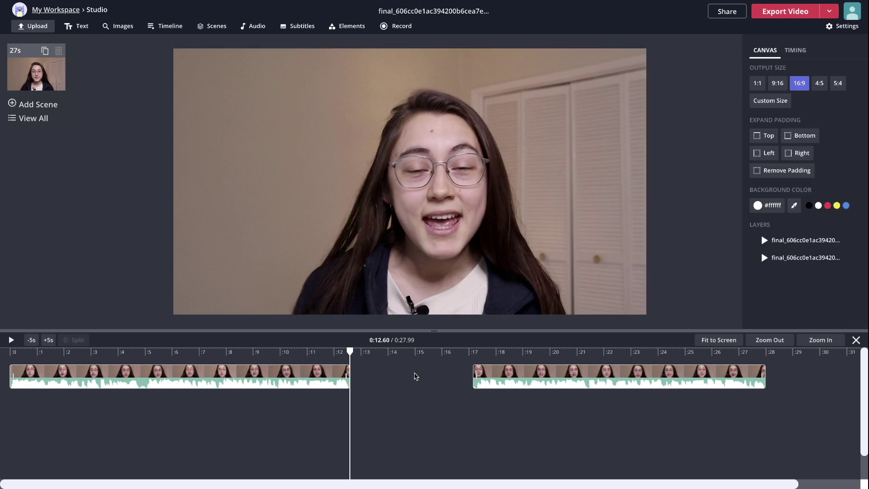
Undo the deletion, then Ripple Delete the 12.6–17.2 s section to close the gap.
key(ctrl+z)
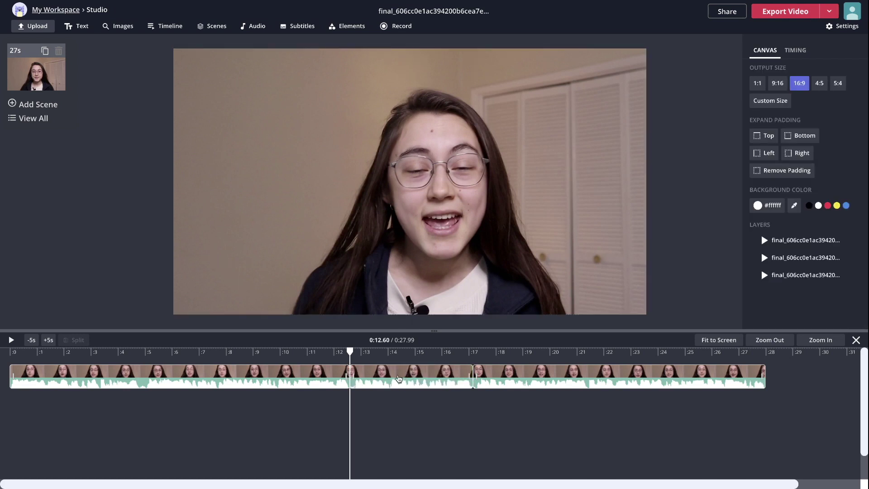
click(415, 351)
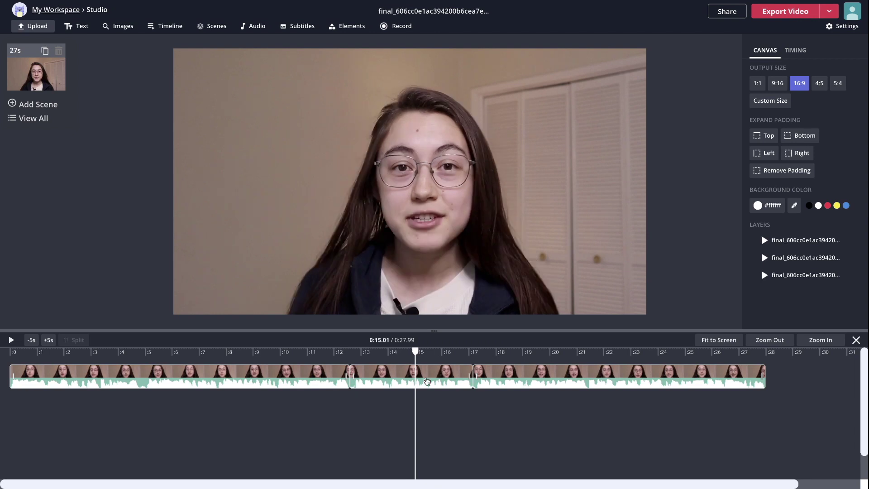
right_click(427, 380)
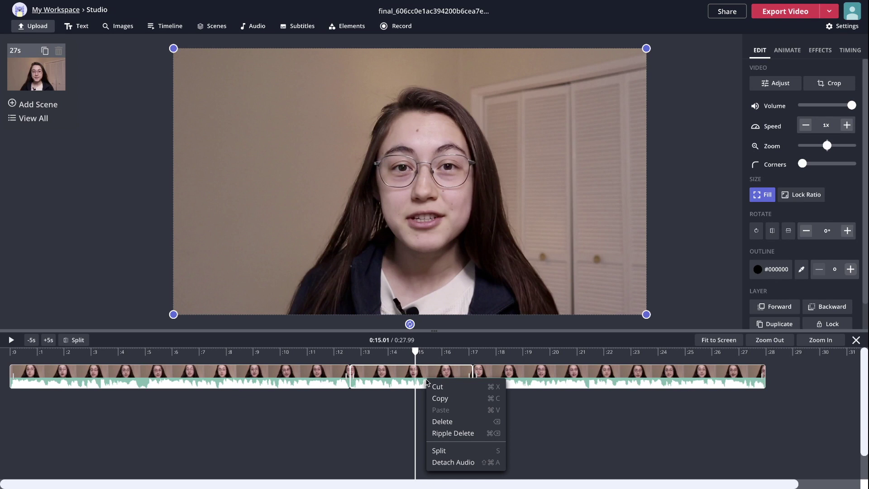
click(480, 436)
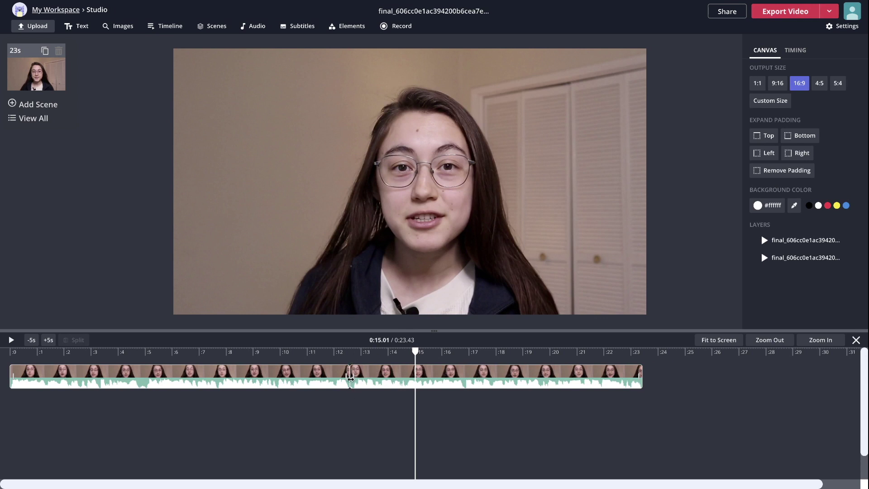
Select the video clip and bring the playhead back near the start.
drag(344, 353, 111, 352)
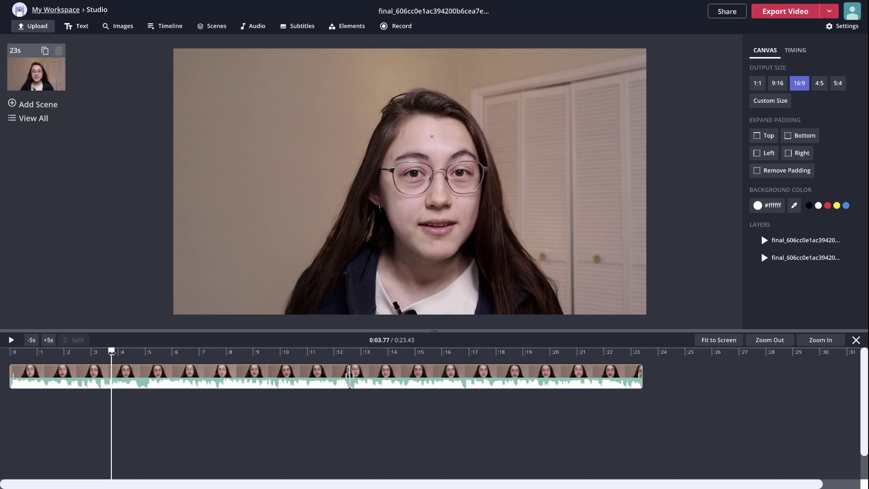
drag(112, 353, 77, 353)
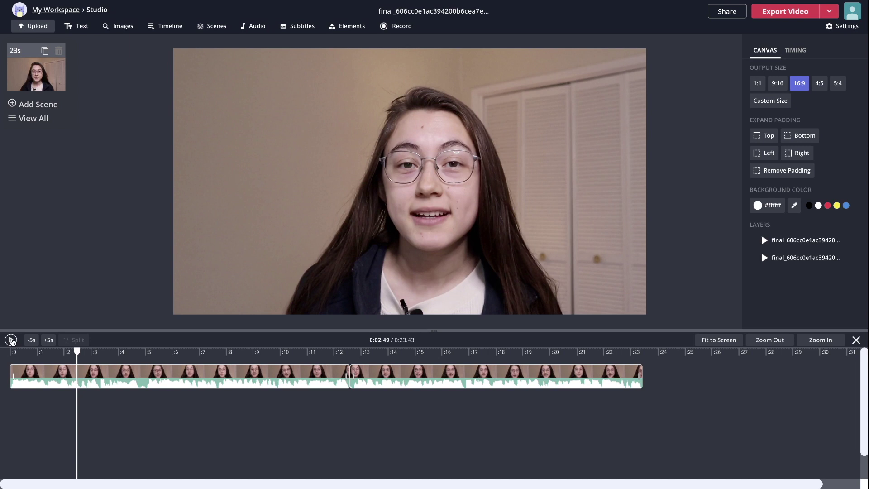
drag(177, 356, 149, 356)
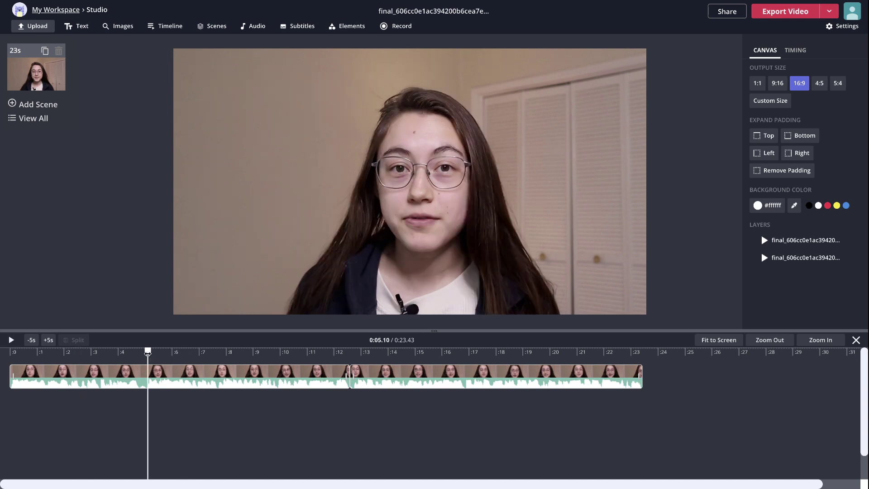
click(192, 383)
drag(43, 352, 30, 352)
Play the video, split it at four moments with S, then delete the selected piece.
click(10, 340)
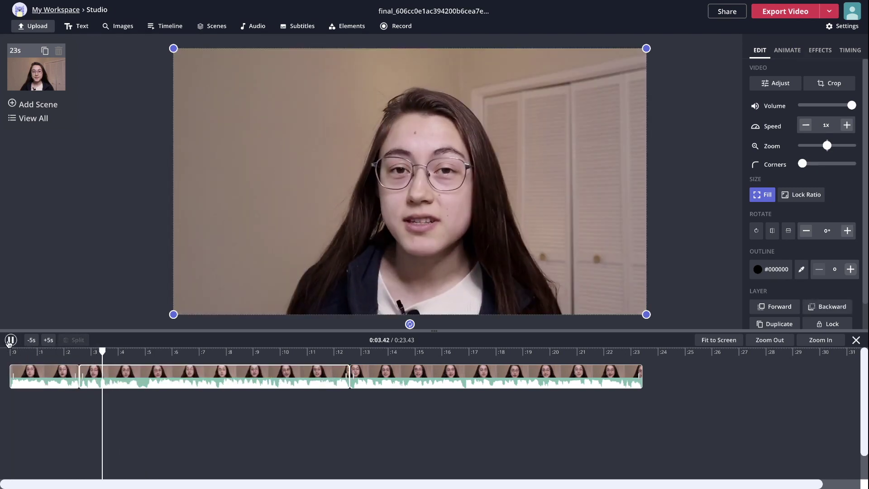
key(s)
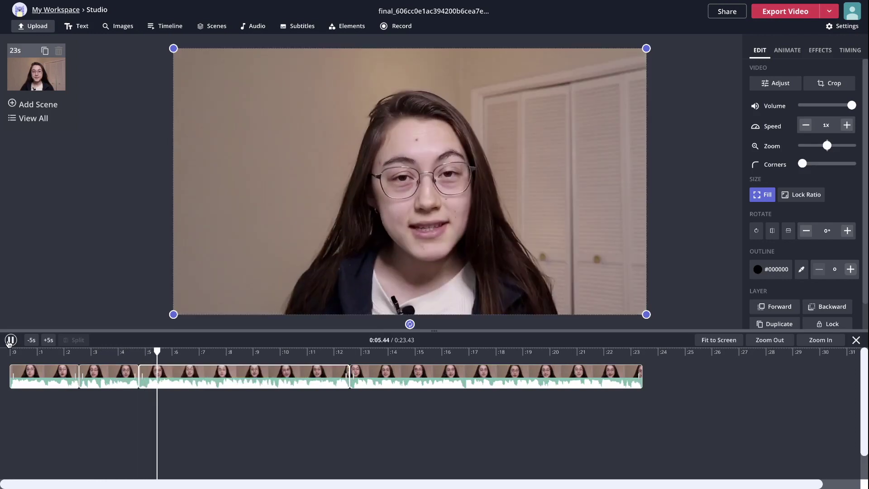
key(s)
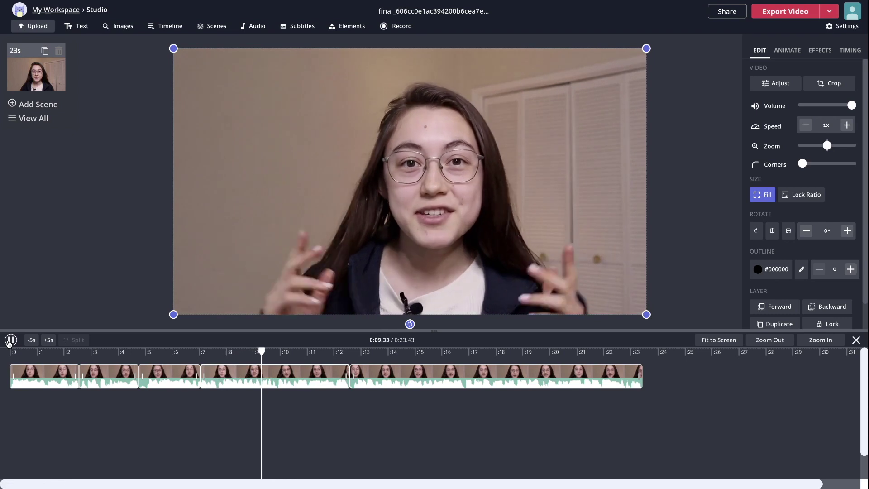
key(s)
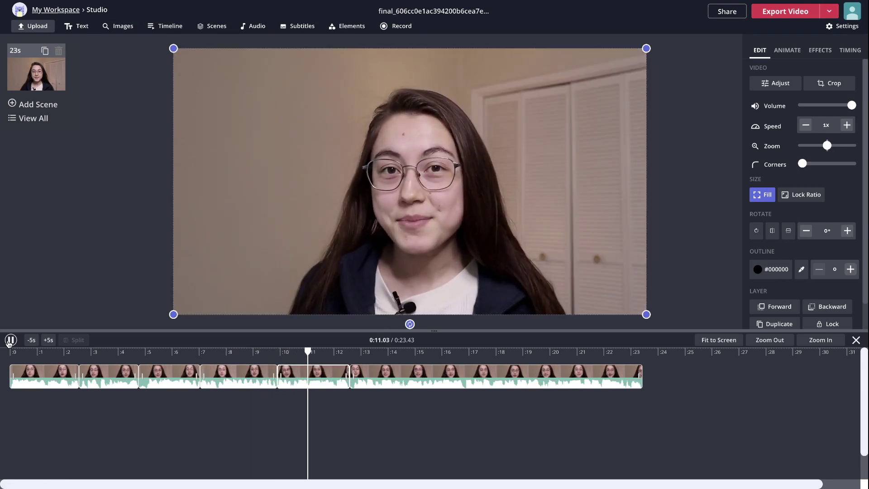
key(s)
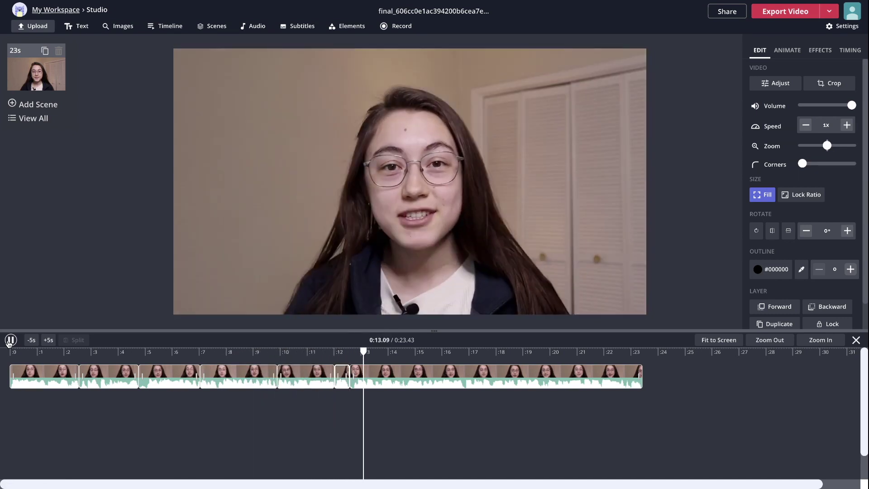
click(10, 340)
key(Delete)
Slide the music track left so it starts around 3.5 seconds.
click(181, 372)
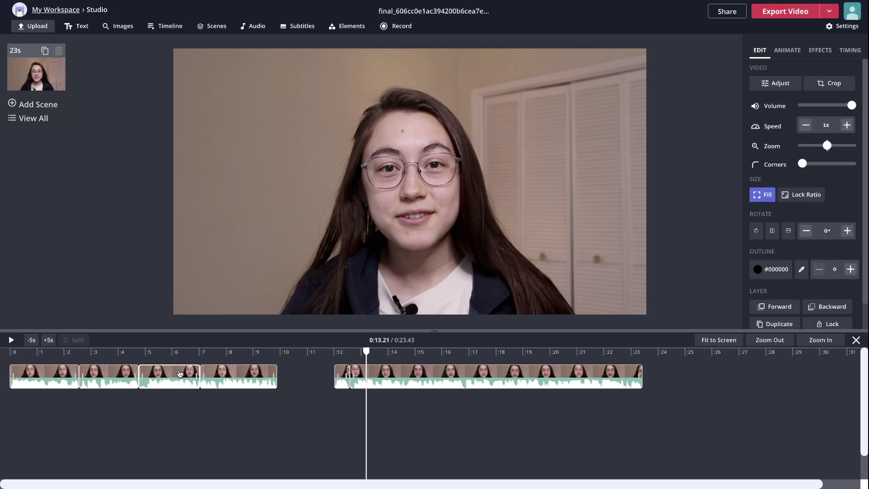
drag(312, 407, 268, 408)
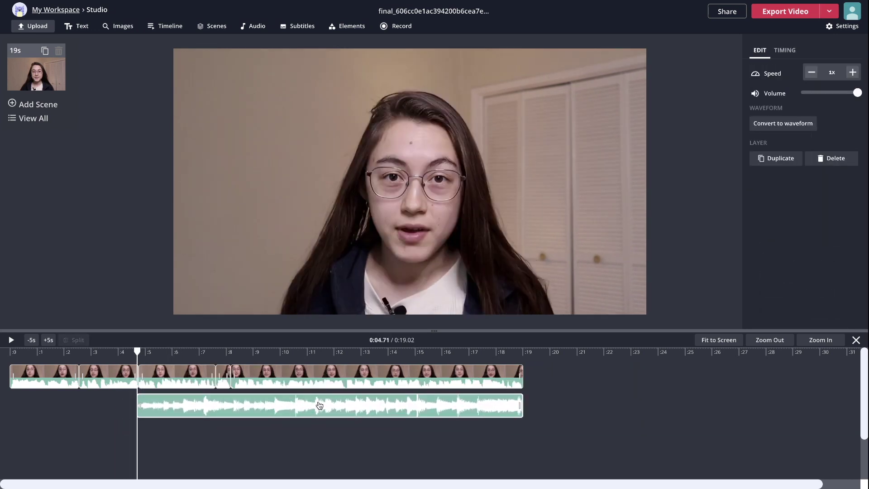
drag(339, 408, 310, 410)
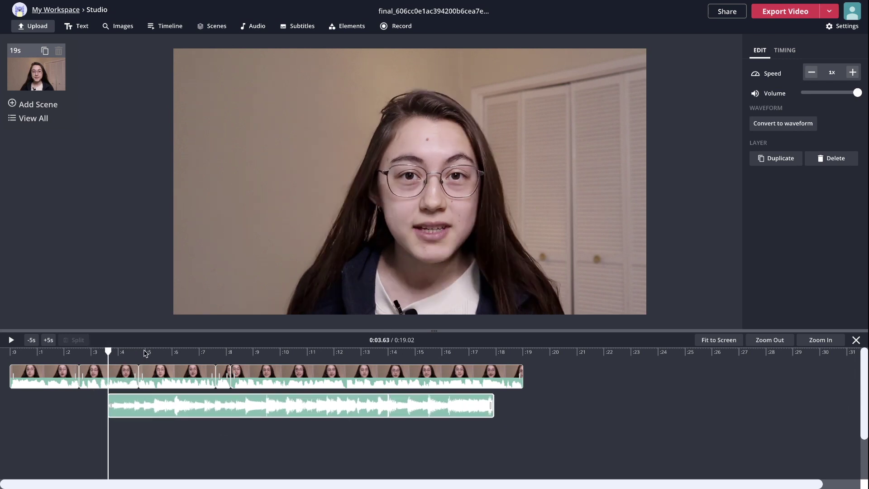
Trim the music's end, split it at 6.02 and 10.48 seconds, and delete the middle piece.
drag(480, 409, 498, 406)
click(174, 366)
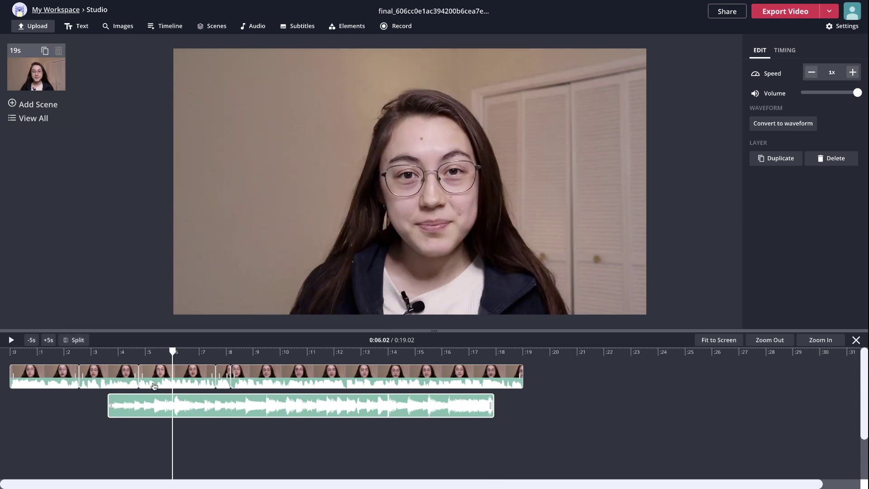
click(77, 339)
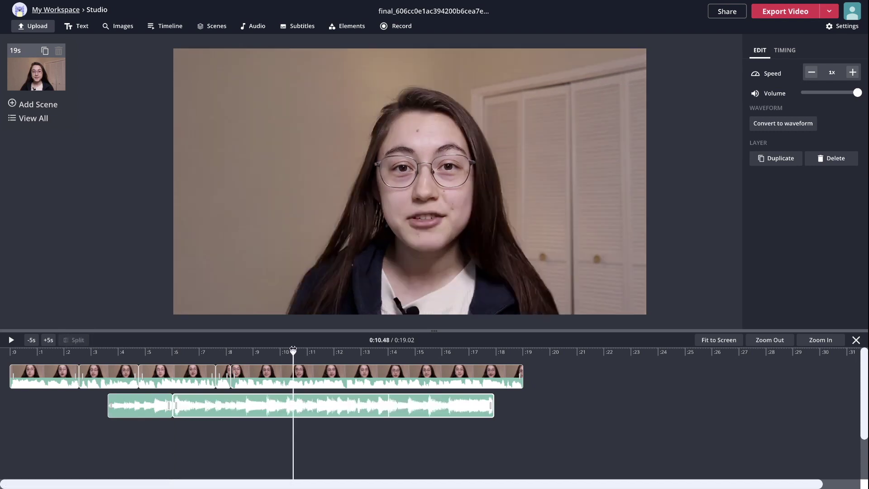
click(78, 339)
click(235, 410)
key(Delete)
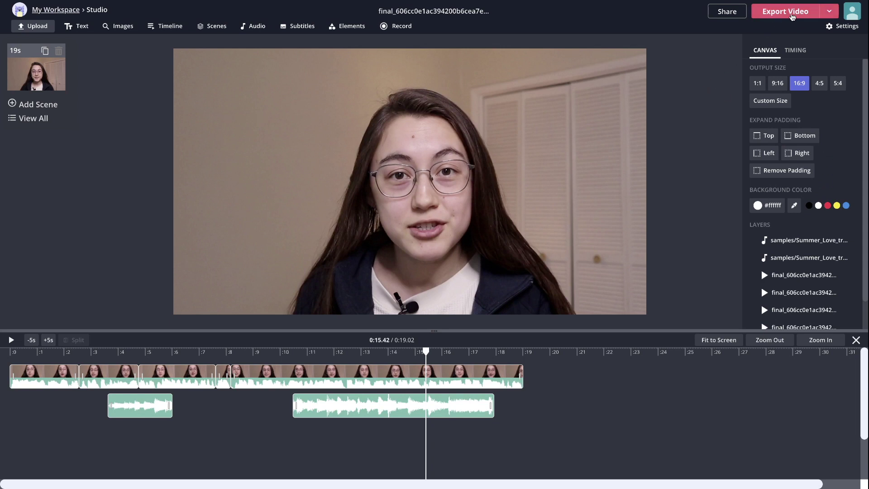
Export the edited video.
click(786, 13)
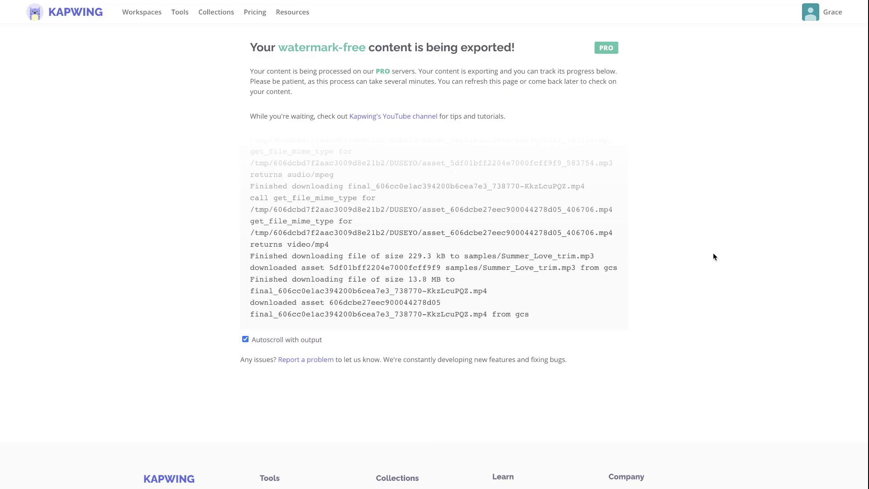